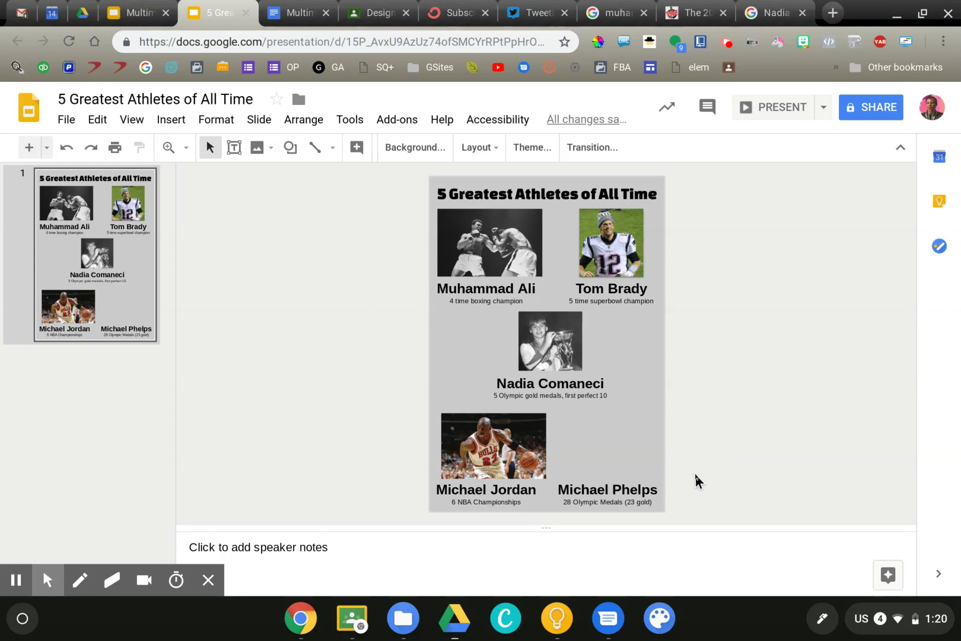
Step: Draw a red arrow annotation on screen, then erase it and leave annotation mode
left_click(76, 580)
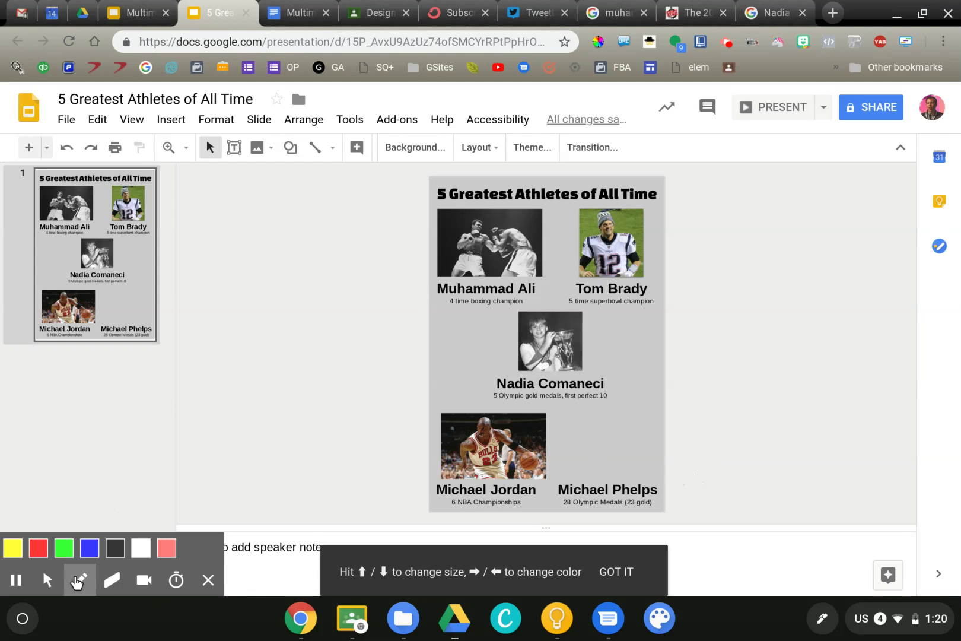
mouse_move(750, 410)
left_mouse_down()
mouse_move(826, 480)
mouse_move(873, 497)
mouse_move(824, 531)
left_mouse_up()
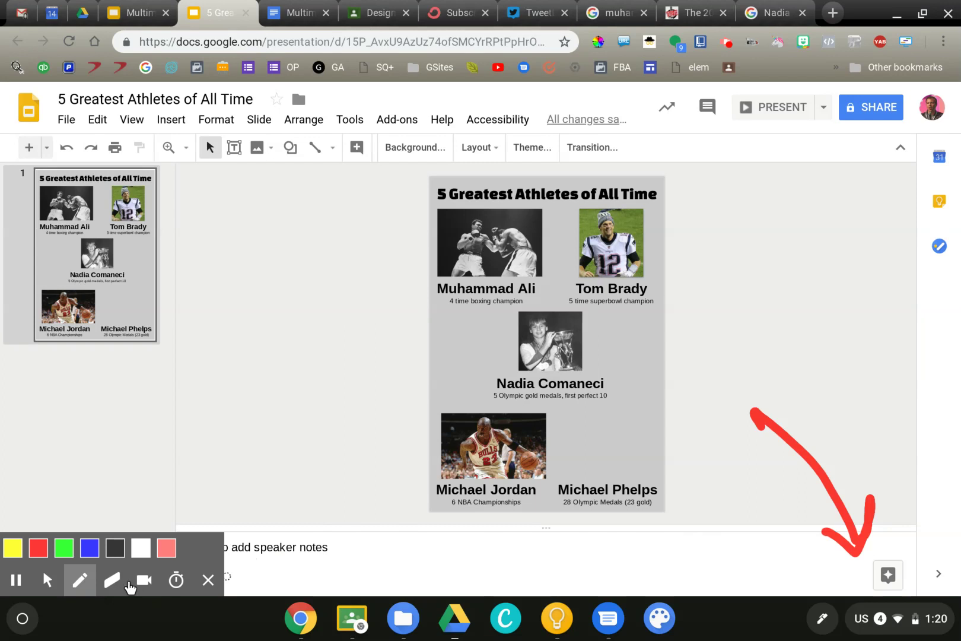
left_click(112, 581)
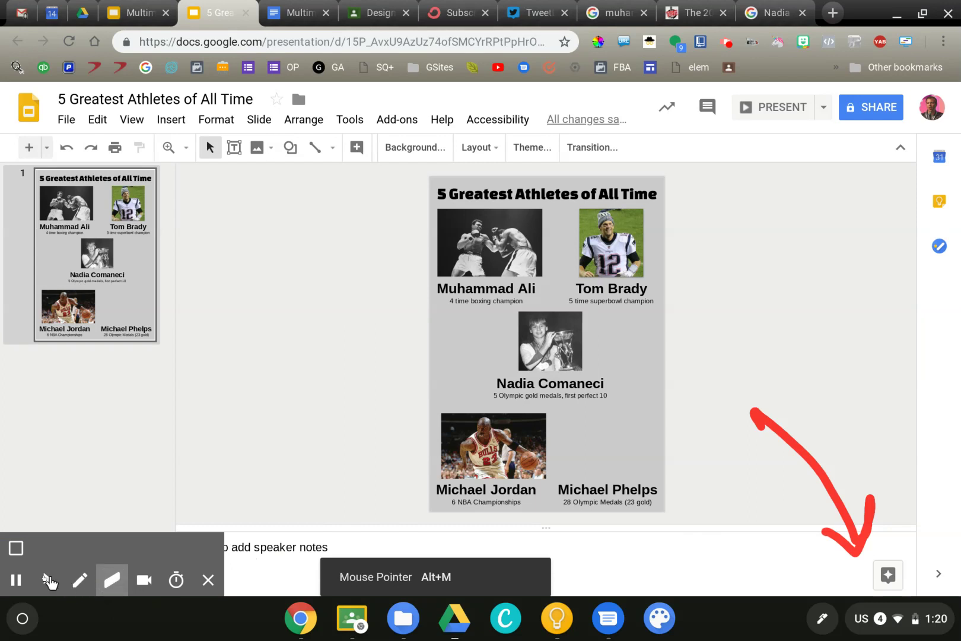
left_click(18, 550)
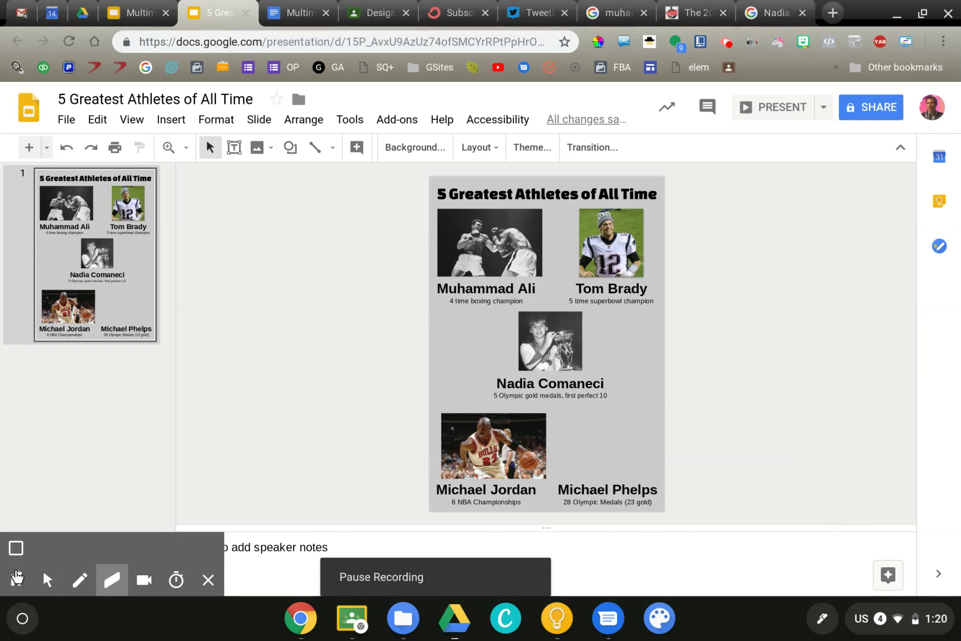
left_click(43, 580)
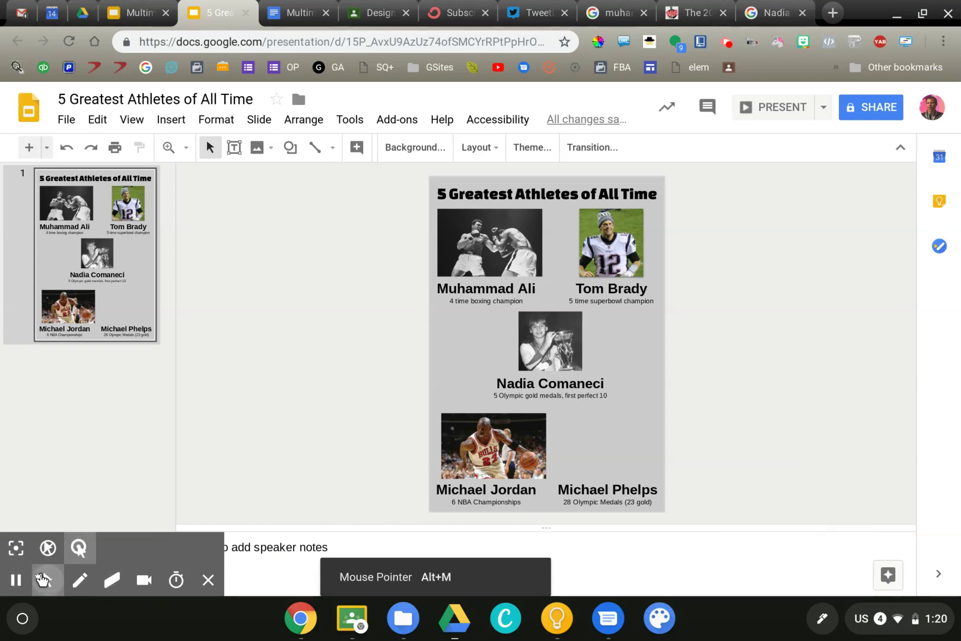
Step: Open the Explore panel beside the slide
left_click(350, 121)
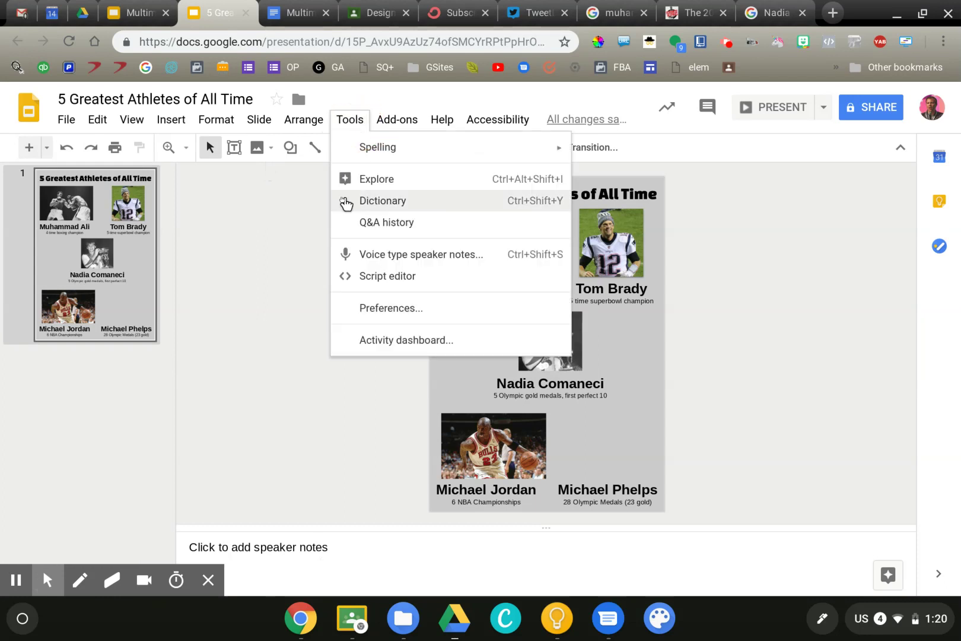
left_click(352, 122)
left_click(885, 576)
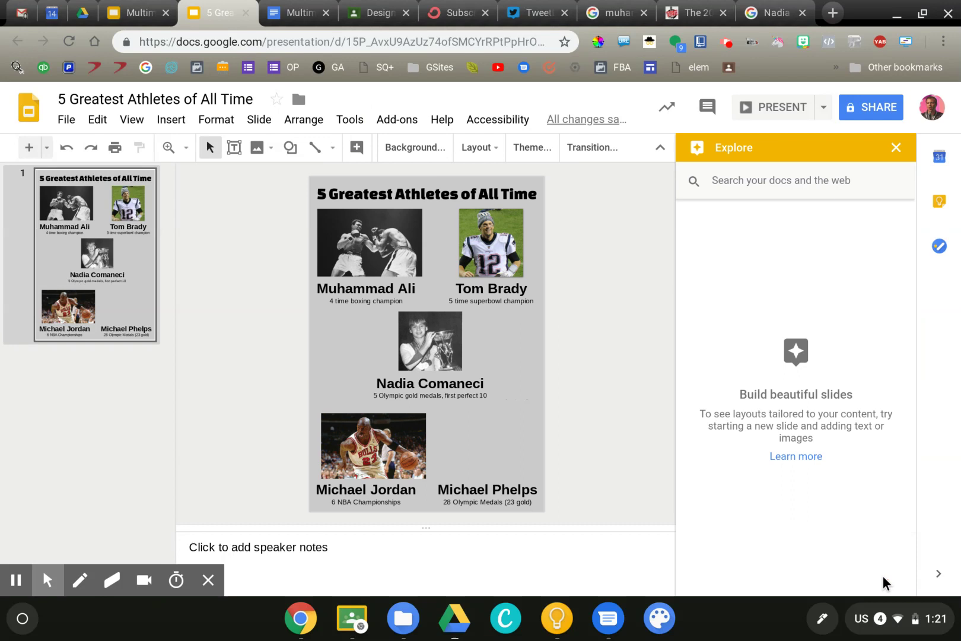
Step: Search Explore for the Michael Phelps caption text and browse the results
triple_click(509, 485)
key("ctrl+c")
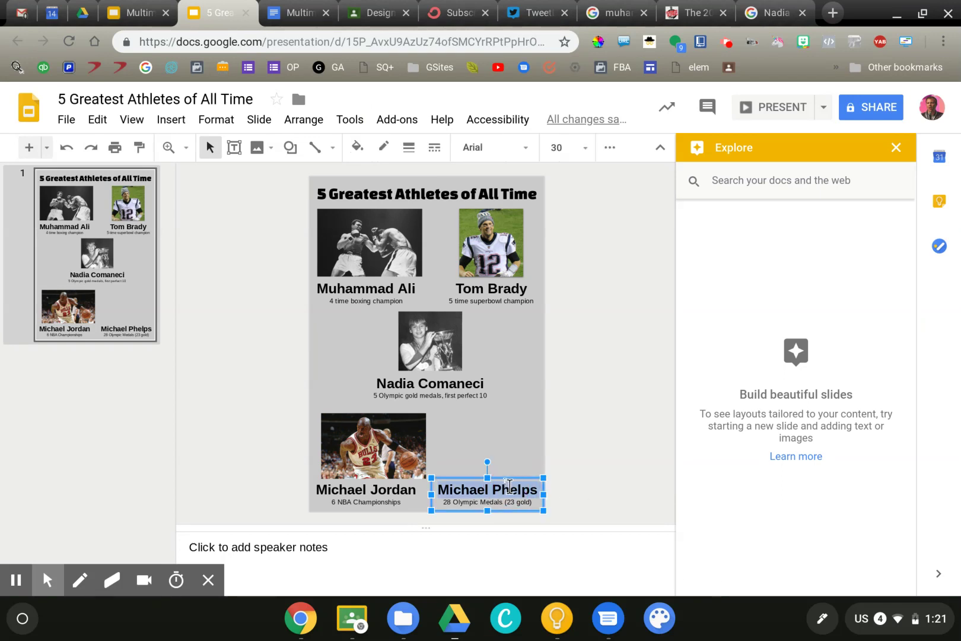
left_click(746, 190)
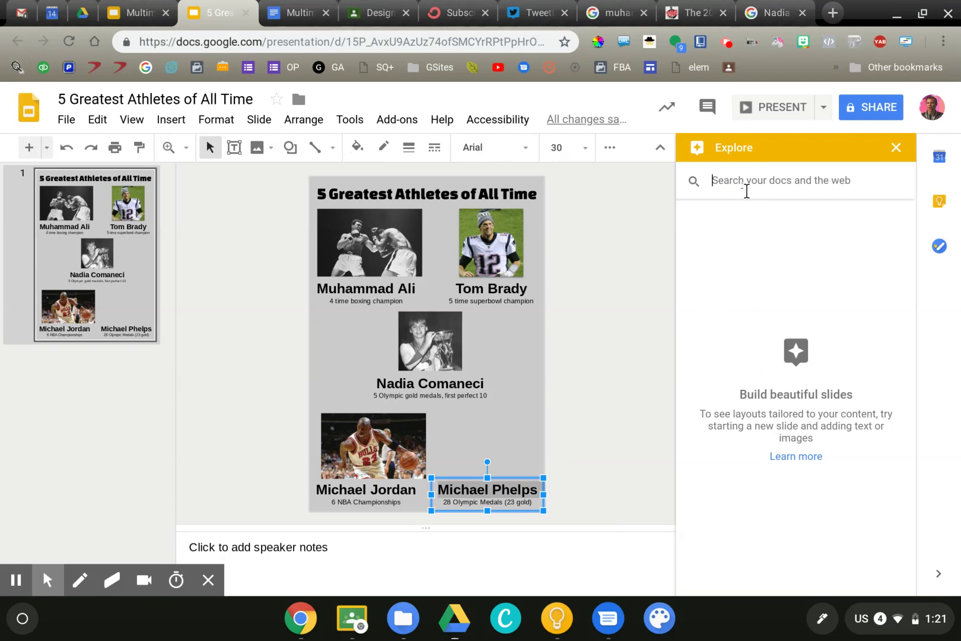
key("ctrl+v")
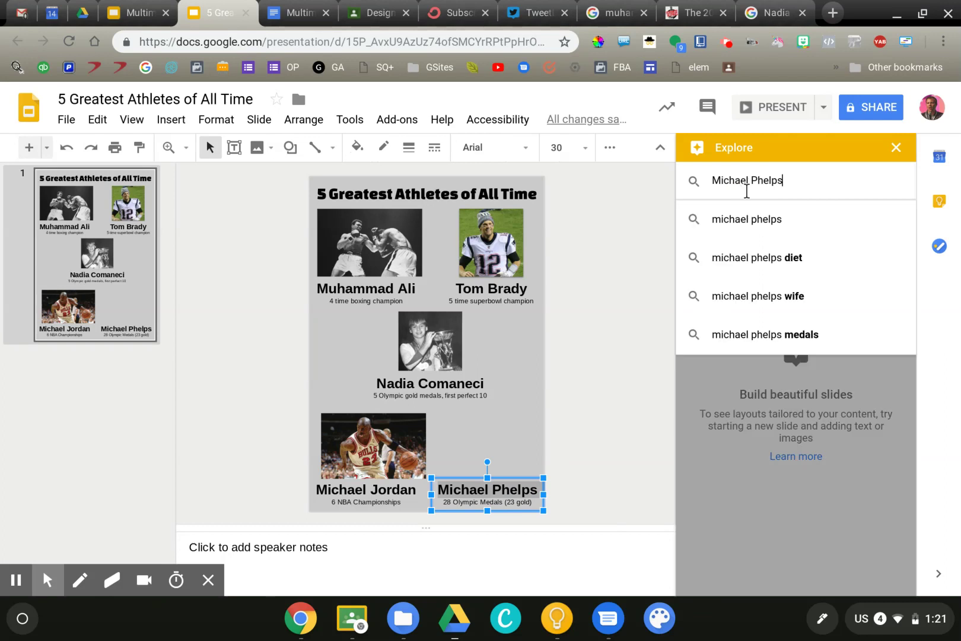
left_click(776, 216)
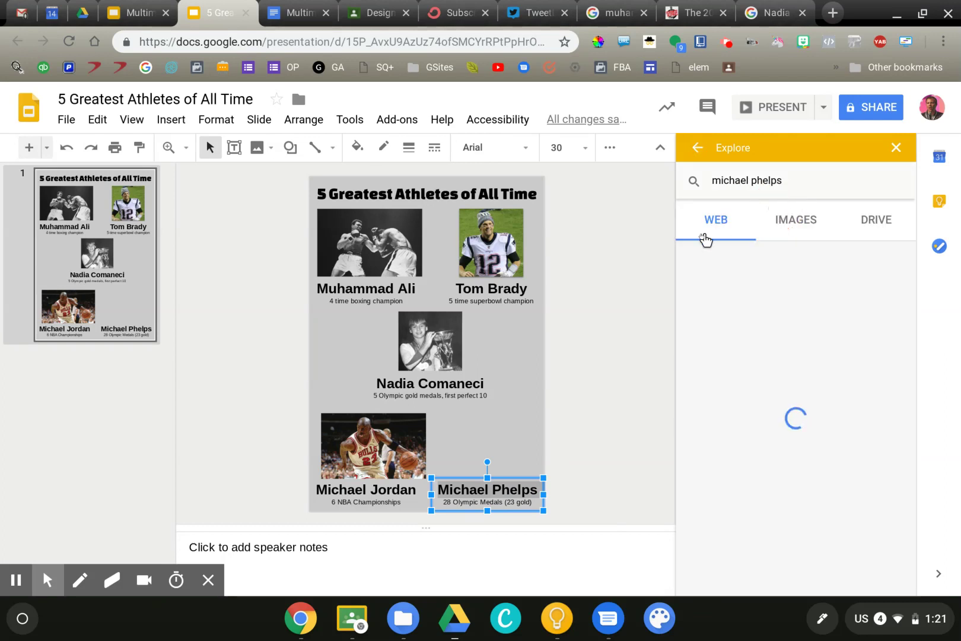
scroll(760, 321, "down", 4)
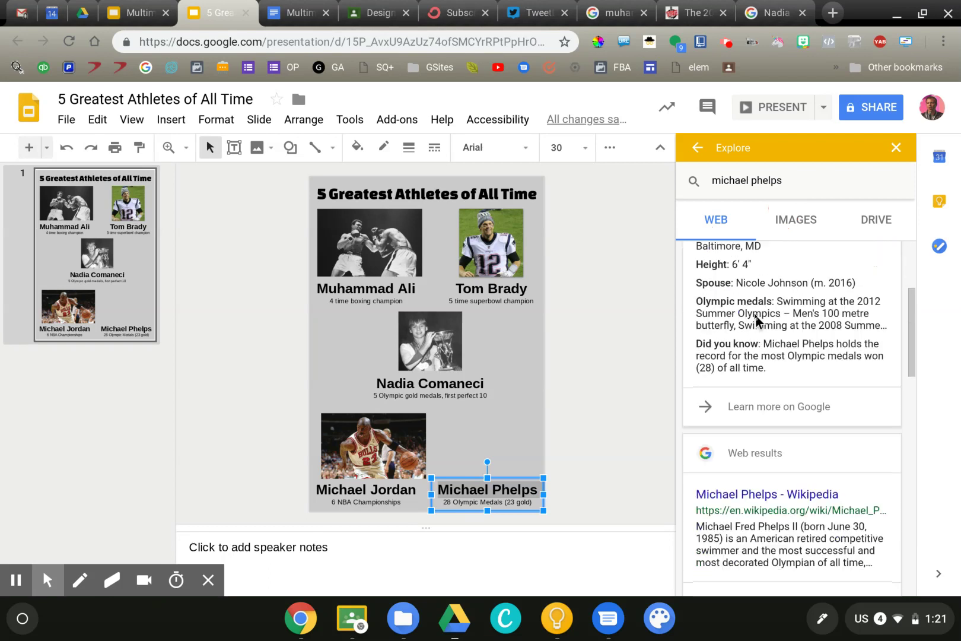
scroll(773, 323, "up", 4)
scroll(782, 323, "down", 10)
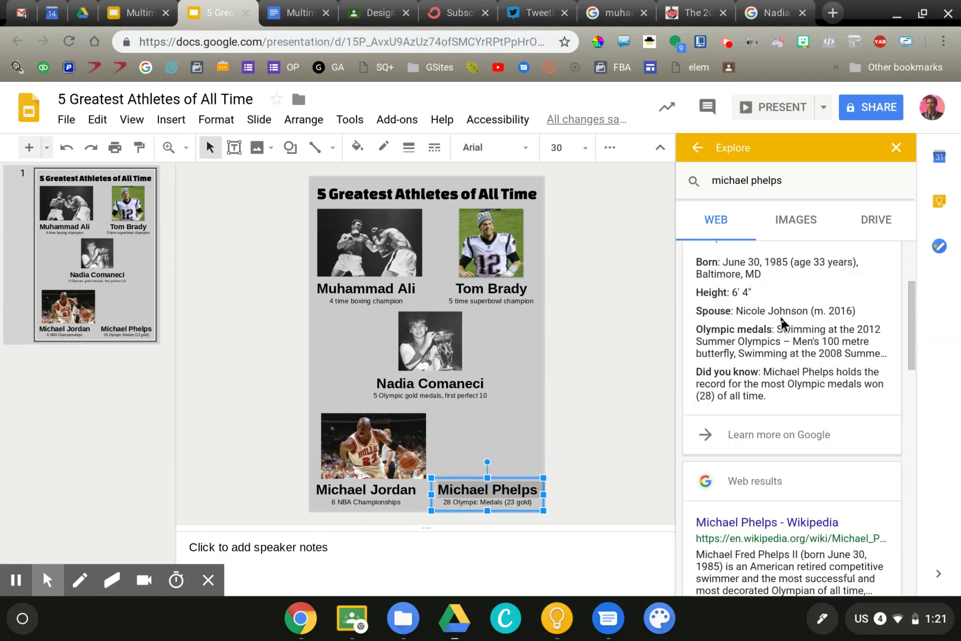
scroll(783, 322, "up", 10)
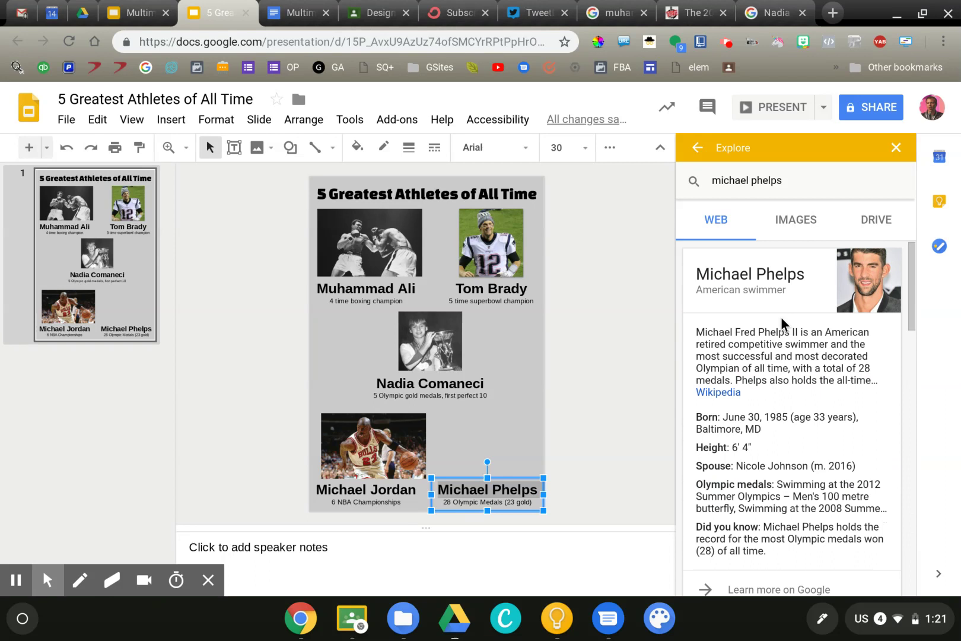
Step: Insert the first Michael Phelps image result from Explore onto the slide
left_click(797, 222)
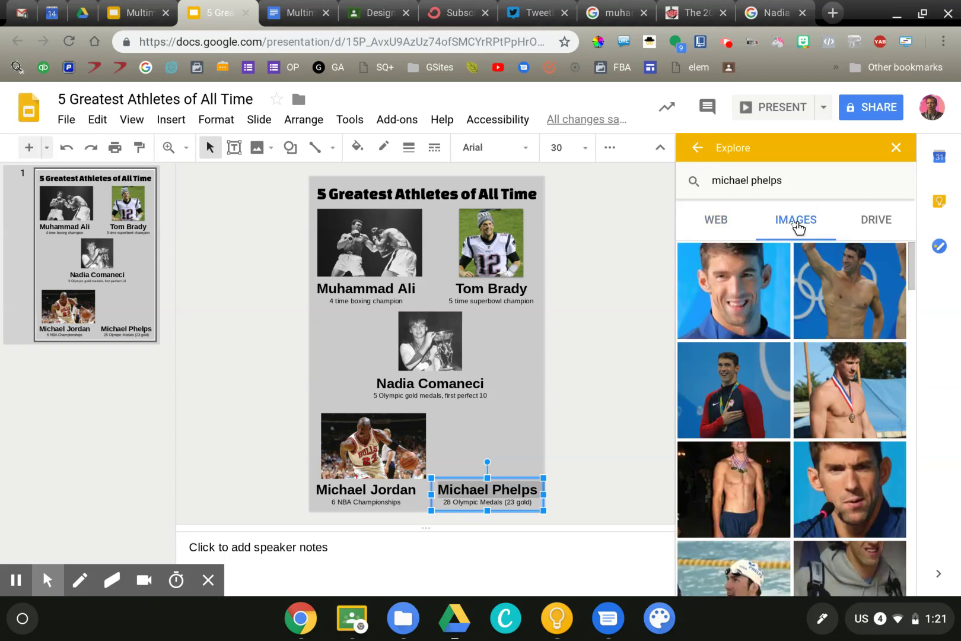
mouse_move(742, 273)
left_click(728, 301)
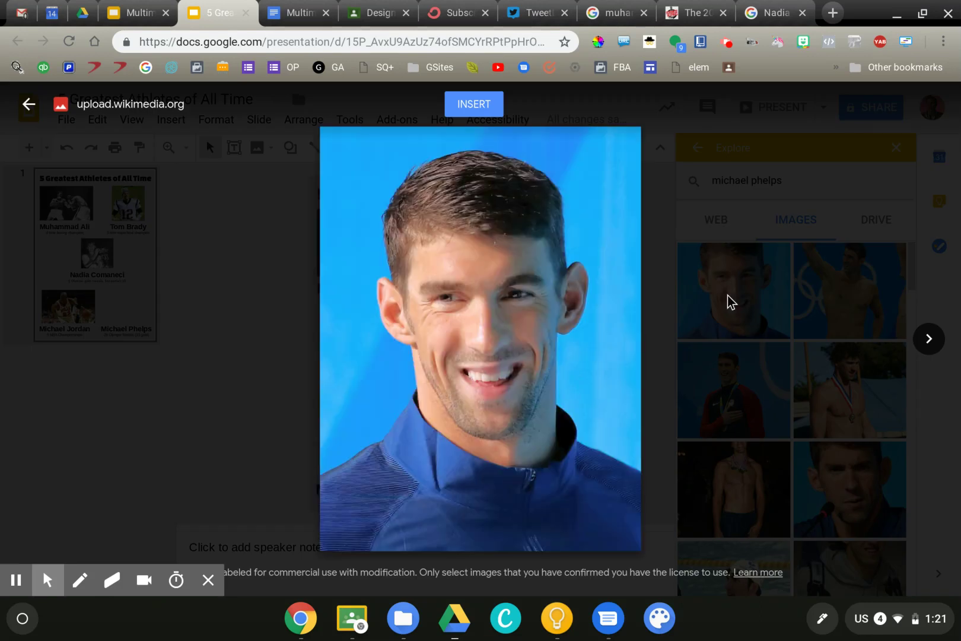
left_click(473, 110)
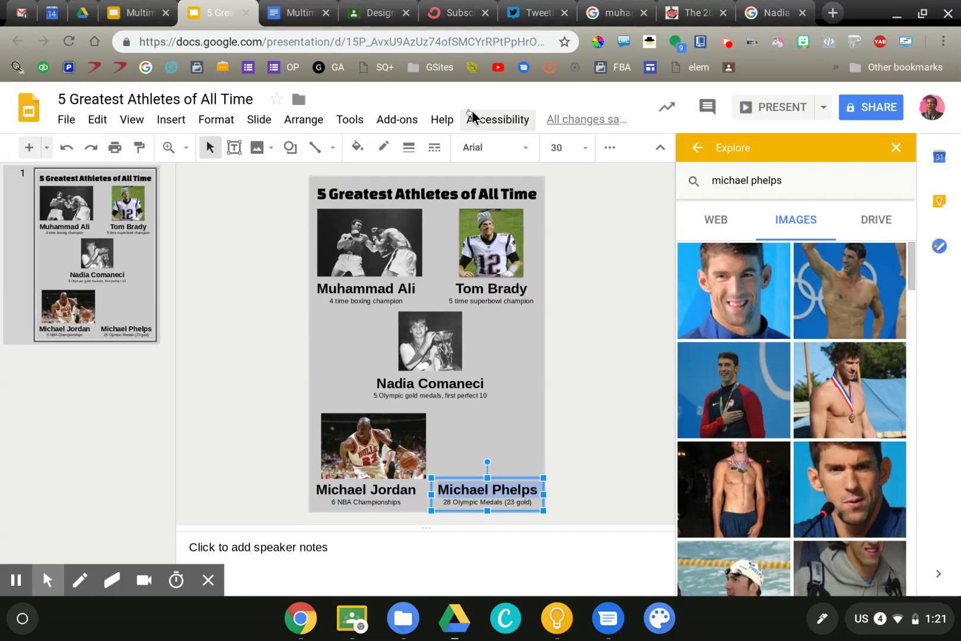
left_click(580, 410)
Step: Shrink the Phelps photo to a small headshot above his caption
left_click(484, 238)
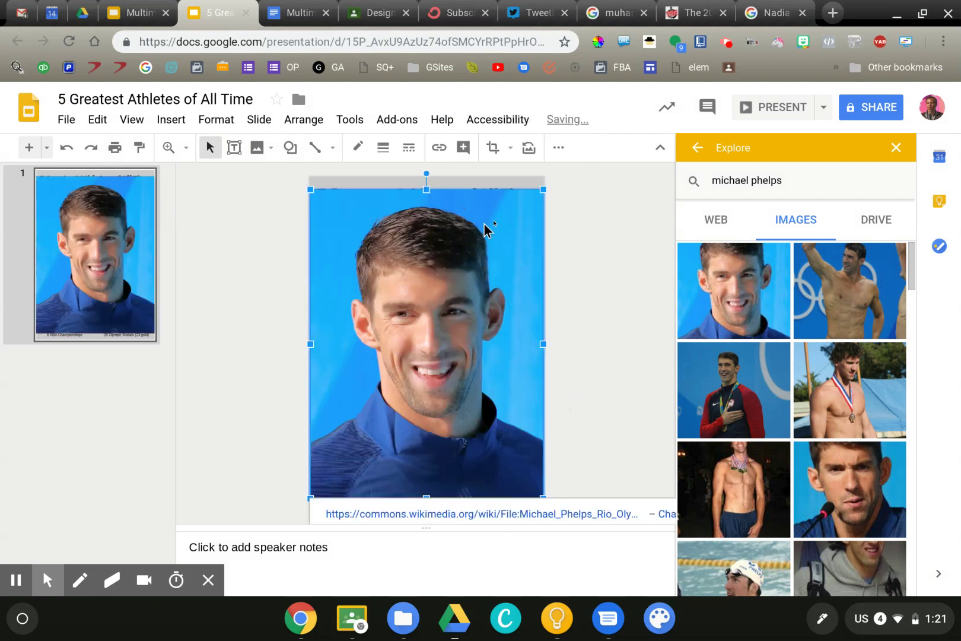
left_click(544, 190)
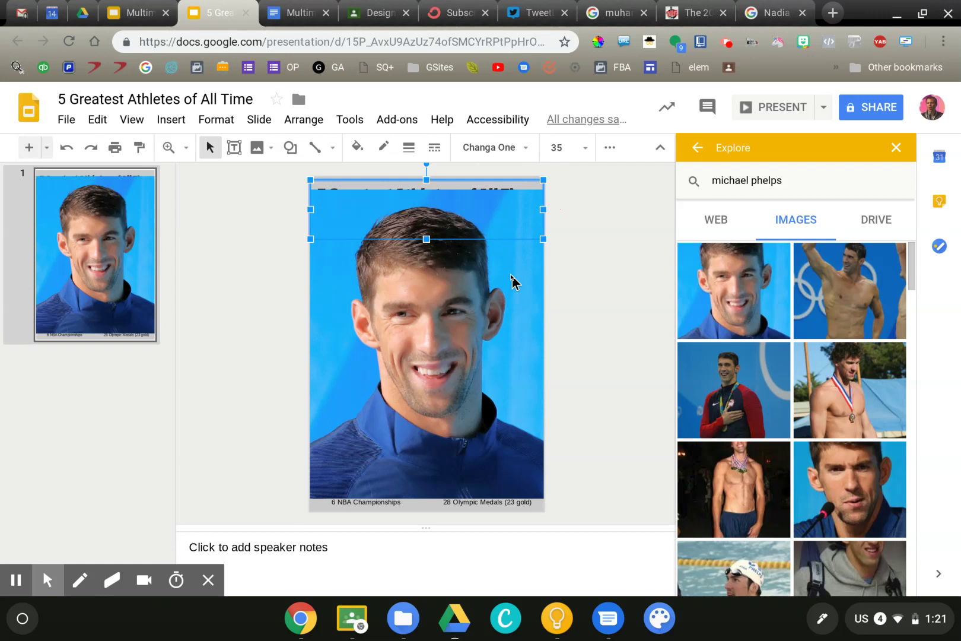
left_click_drag(542, 190, 489, 425)
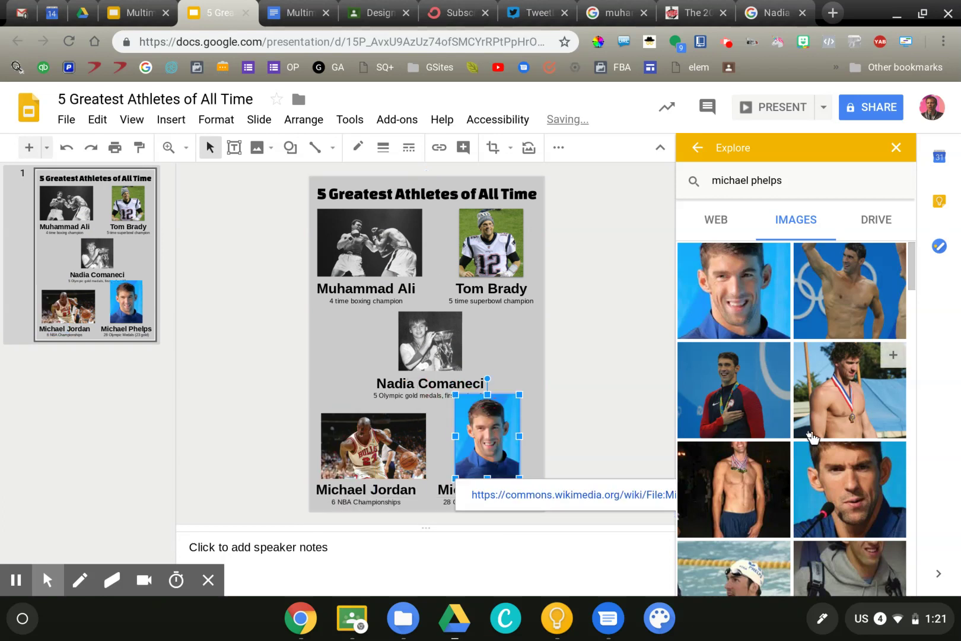
scroll(812, 437, "down", 1)
scroll(812, 437, "down", 5)
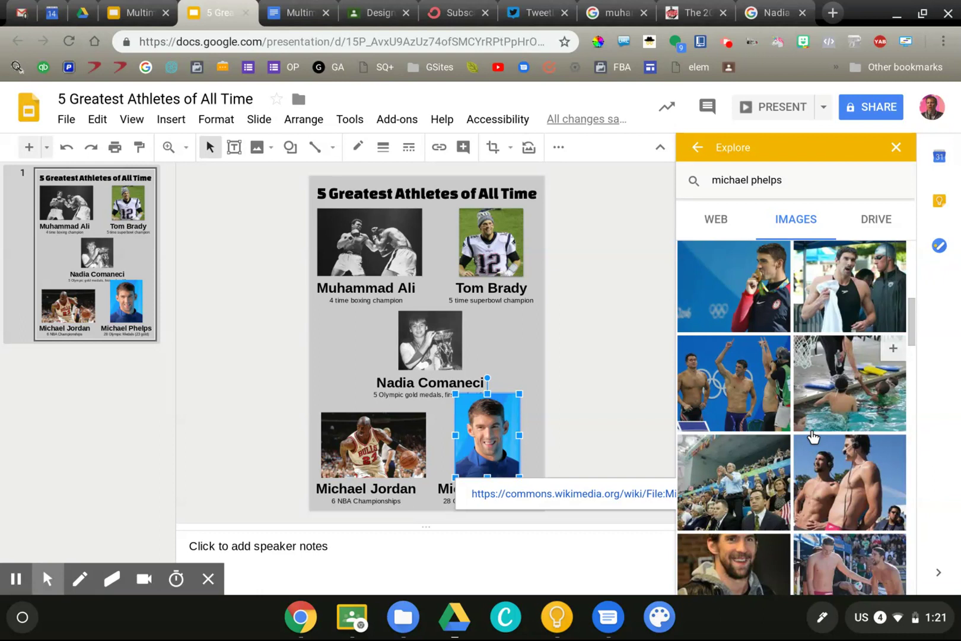
scroll(813, 438, "up", 6)
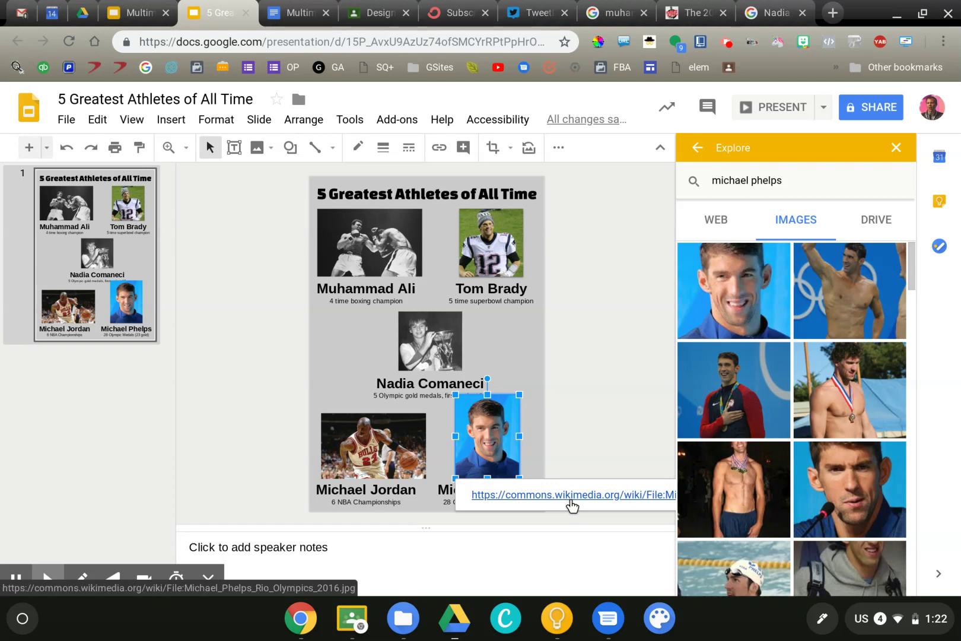
left_click(602, 409)
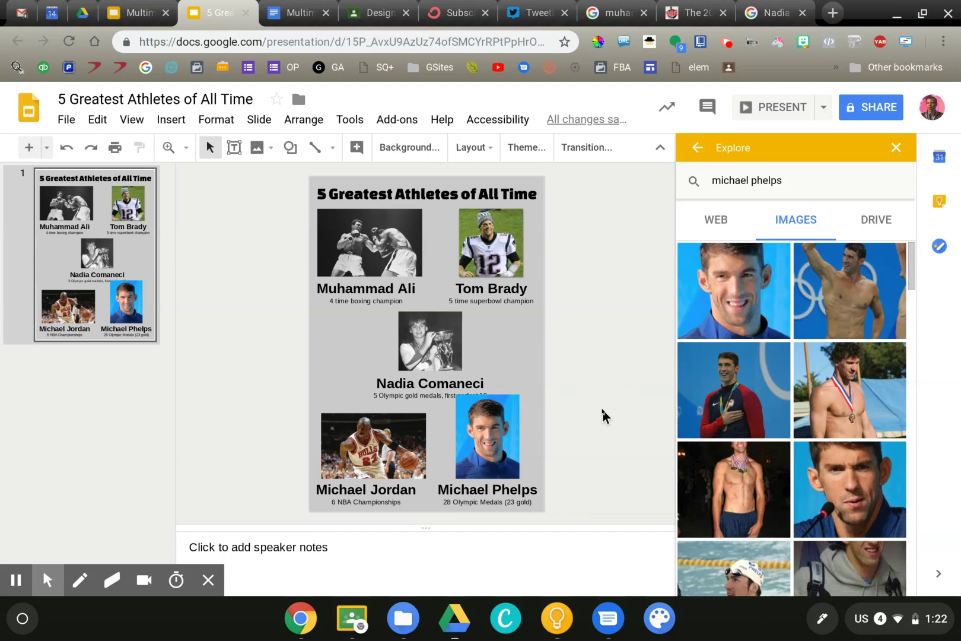
left_click(479, 440)
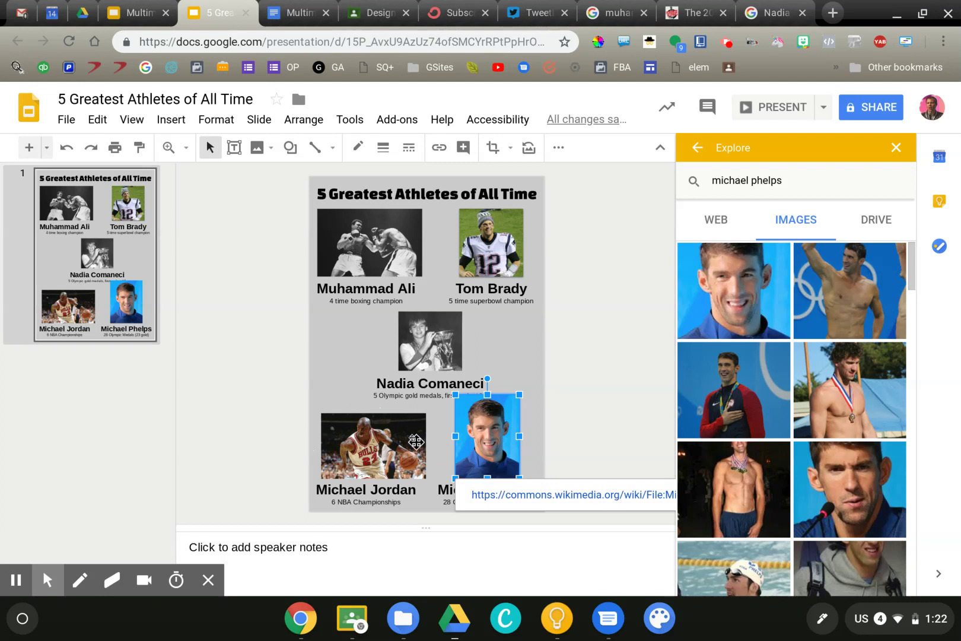
Step: Replace the Phelps photo with the first result from a 'michael phelps gold' search
key("Delete")
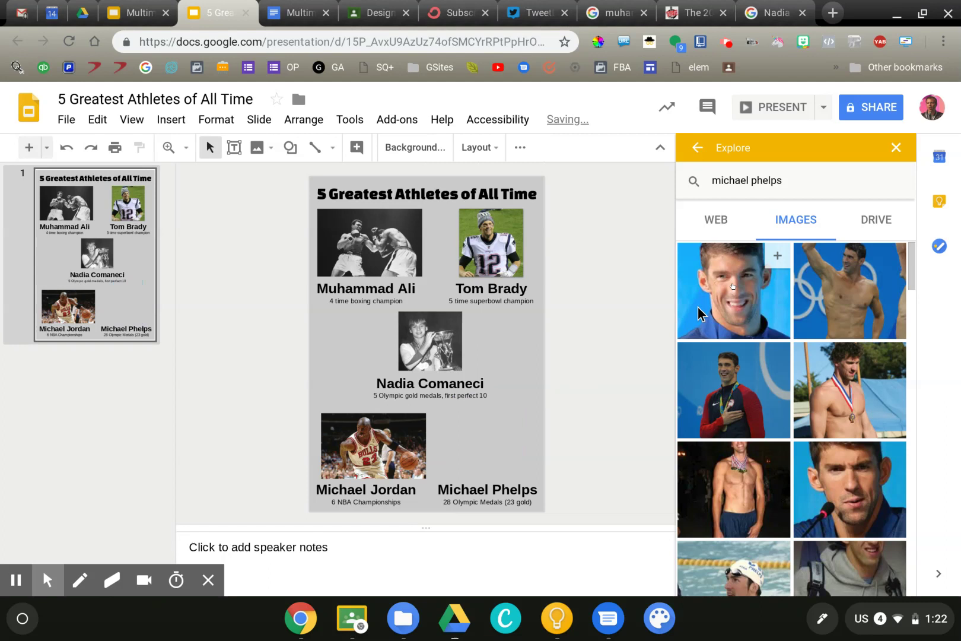
left_click(794, 185)
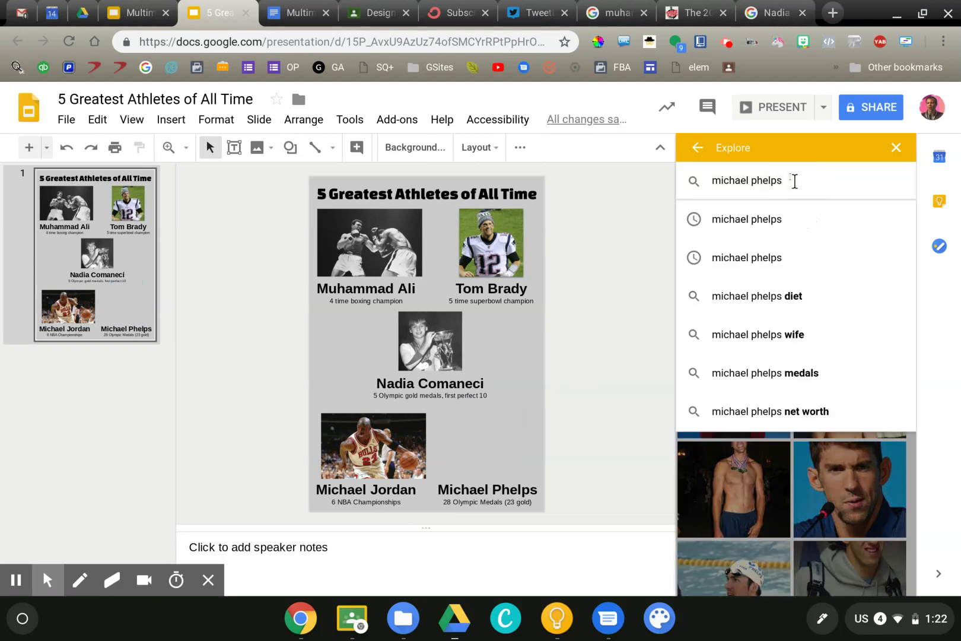
type("gold")
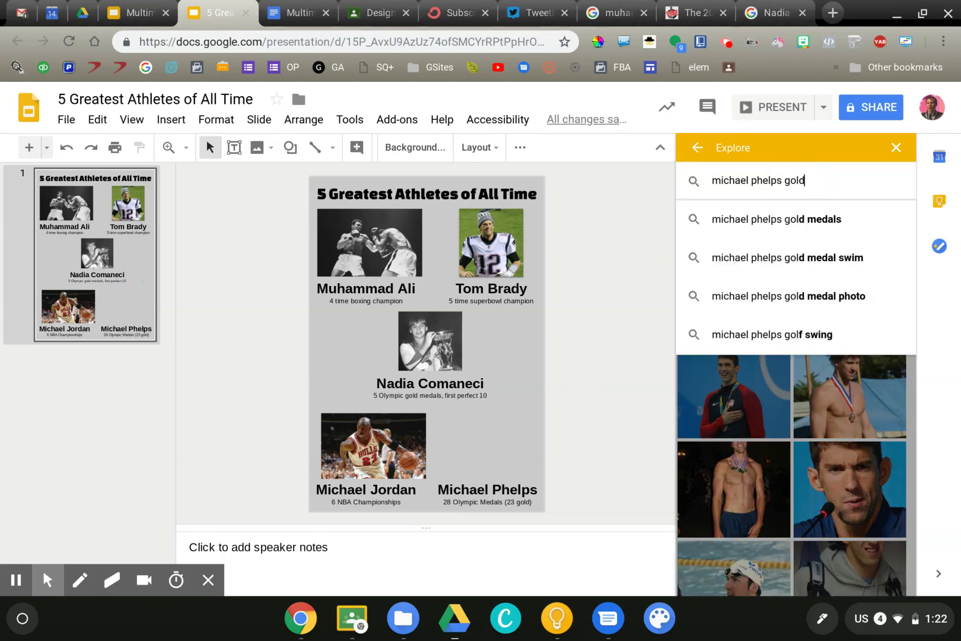
key("Return")
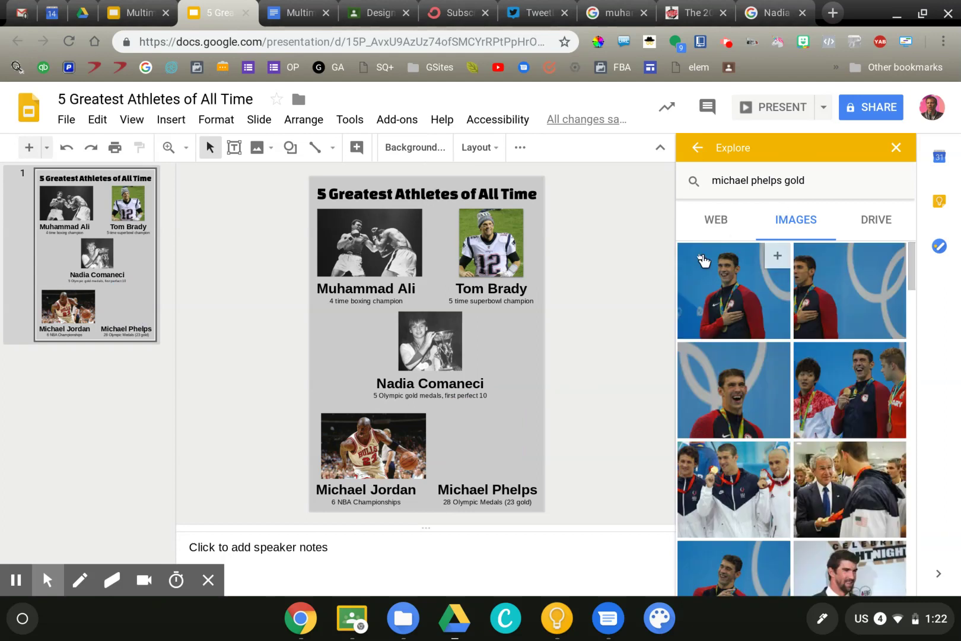
left_click(726, 284)
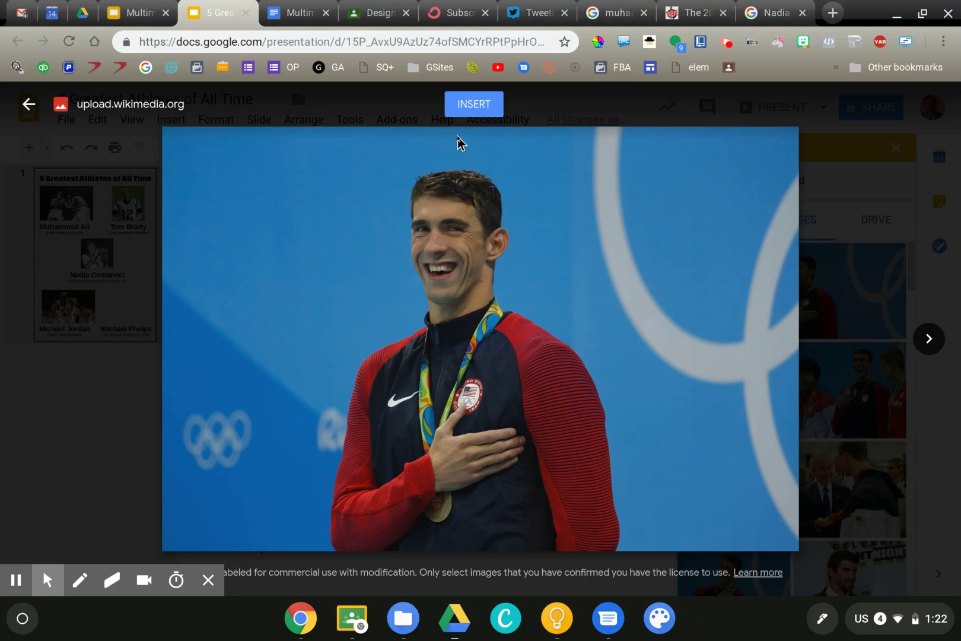
left_click(481, 107)
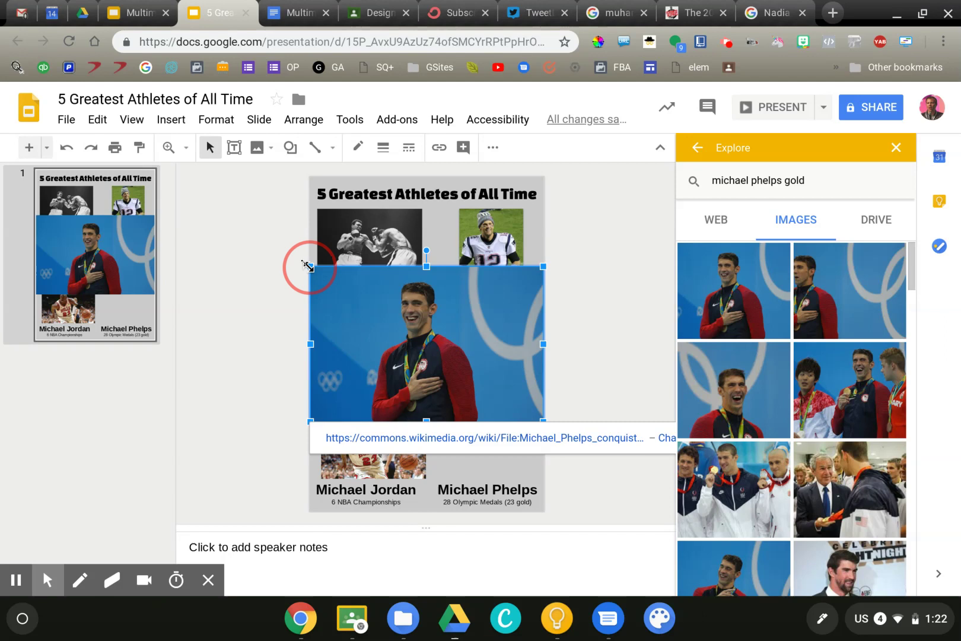
Step: Shrink the gold-medal photo, undo an accidental squash, and move it toward the caption
left_click_drag(308, 266, 441, 368)
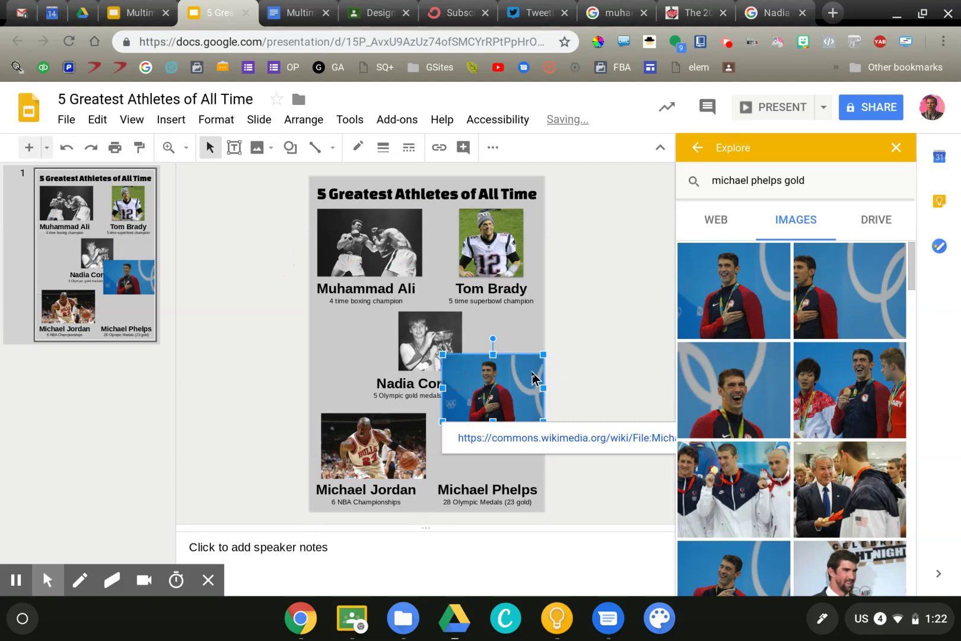
left_click_drag(492, 355, 493, 389)
left_click(621, 396)
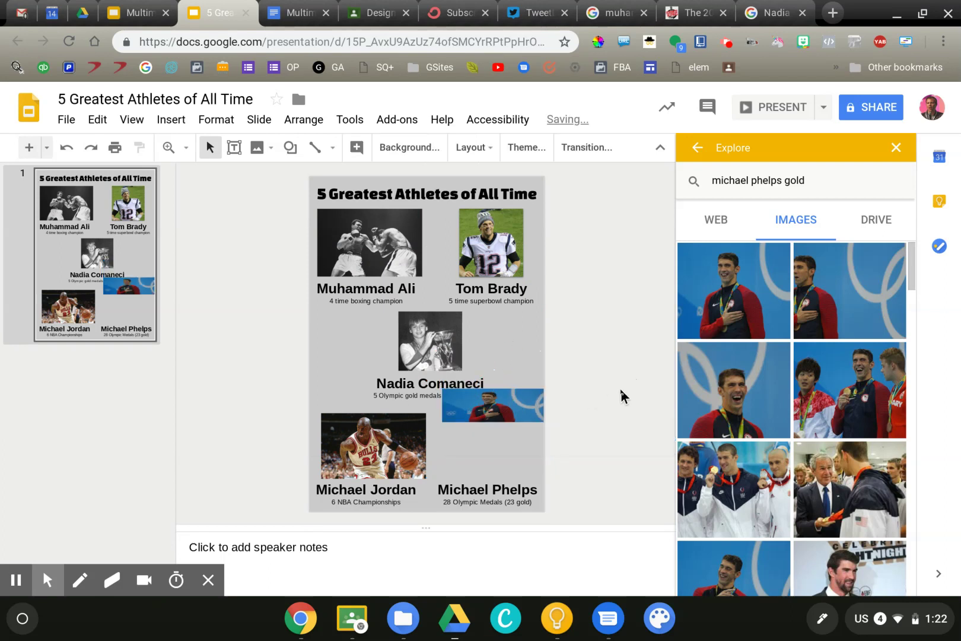
key("ctrl+z")
left_click_drag(476, 386, 468, 444)
Step: Crop the left and right sides of the Phelps photo
left_click(584, 423)
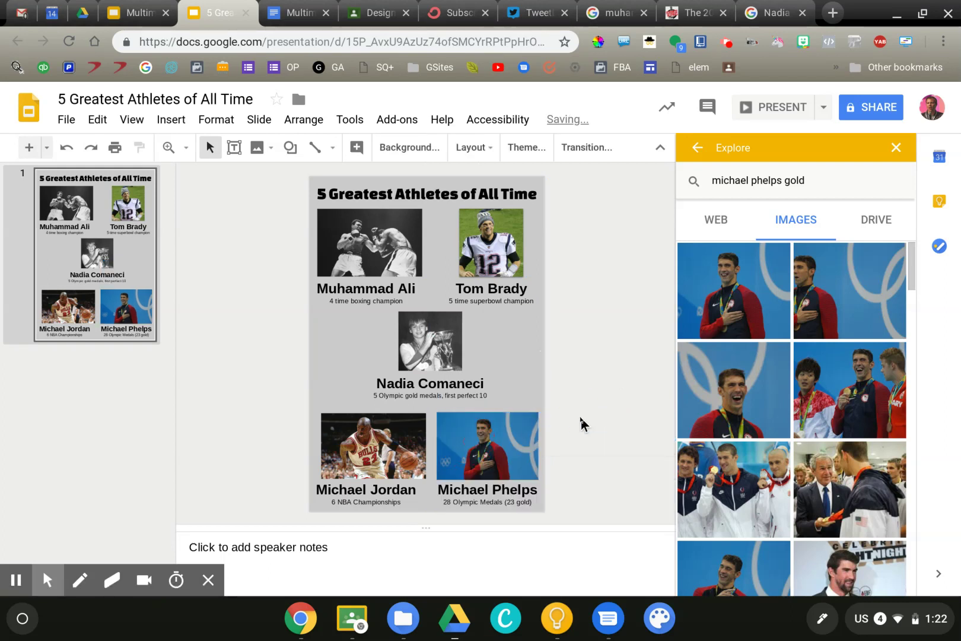
left_click(524, 435)
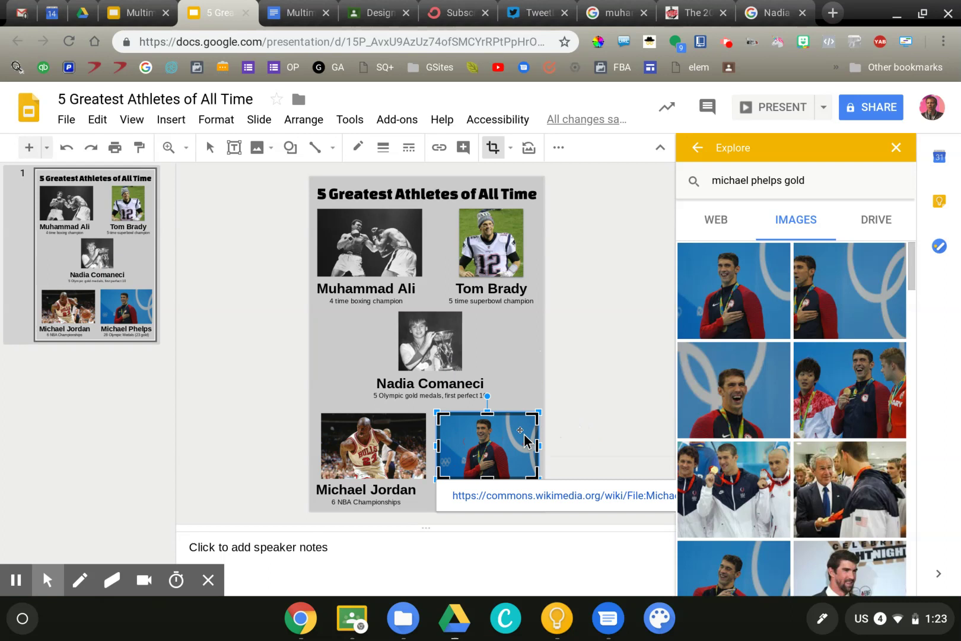
left_click_drag(536, 444, 523, 445)
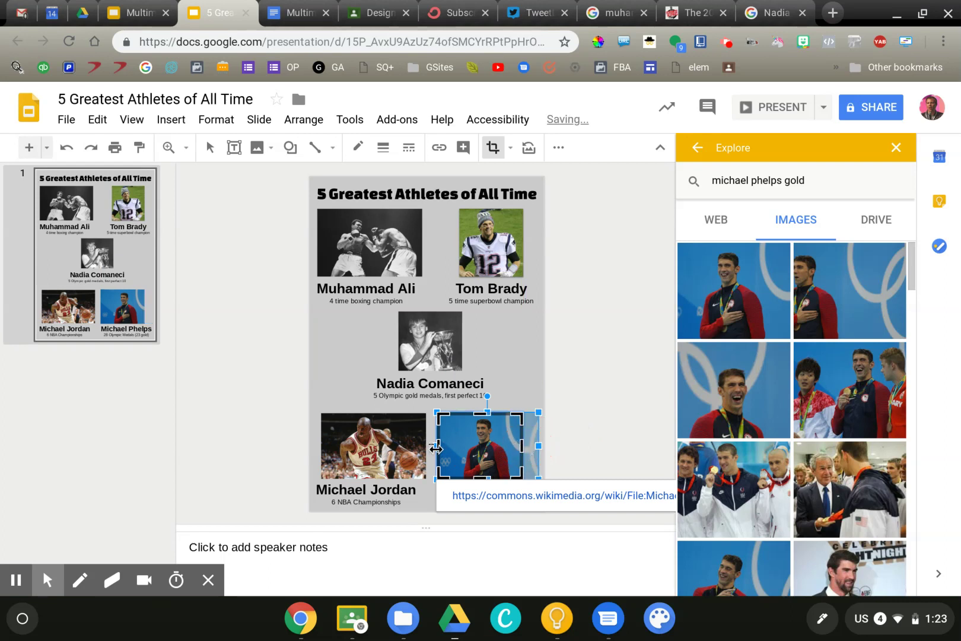
left_click_drag(437, 447, 455, 447)
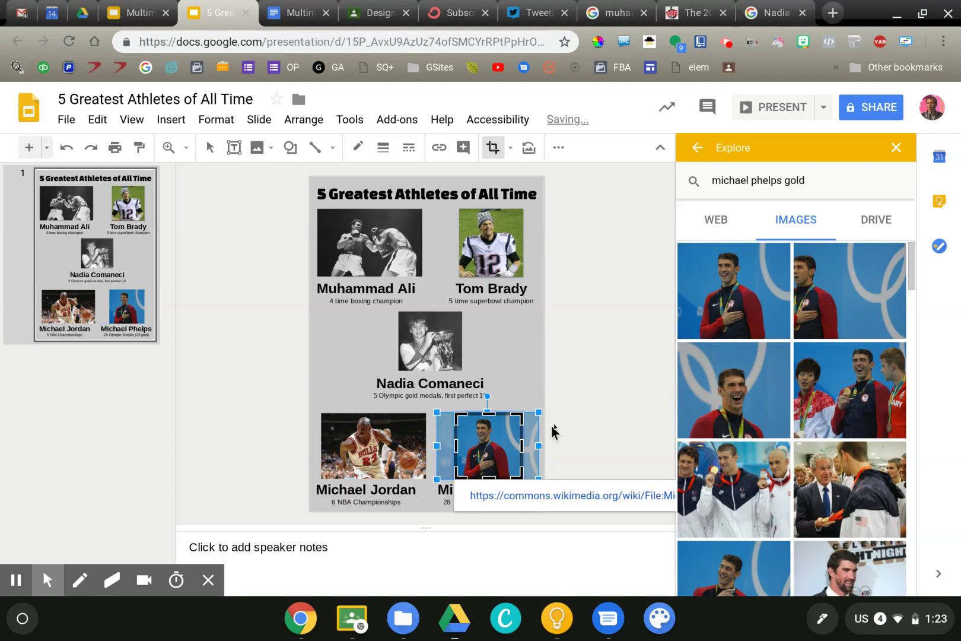
key("Return")
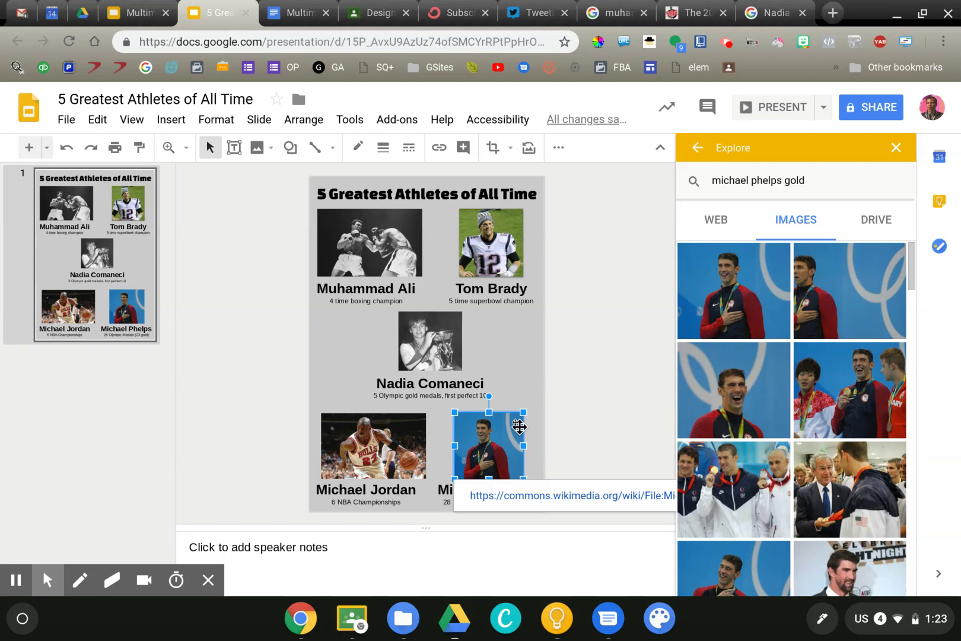
Step: Recrop the Phelps photo to shift its content left, then compare it with Jordan's photo
double_click(519, 426)
mouse_move(519, 427)
left_mouse_down()
mouse_move(476, 434)
mouse_move(510, 444)
left_mouse_up()
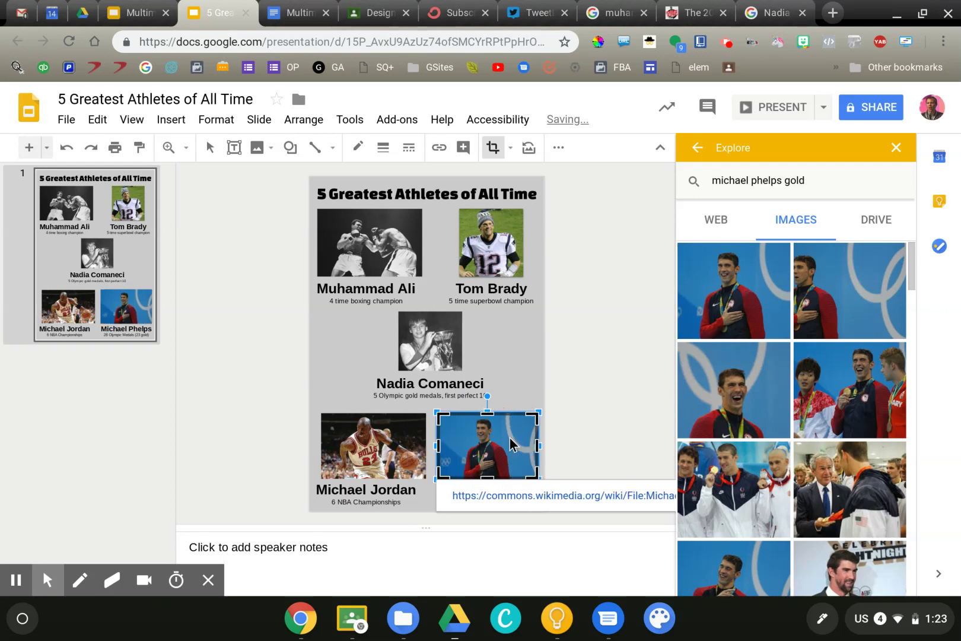
left_click(567, 440)
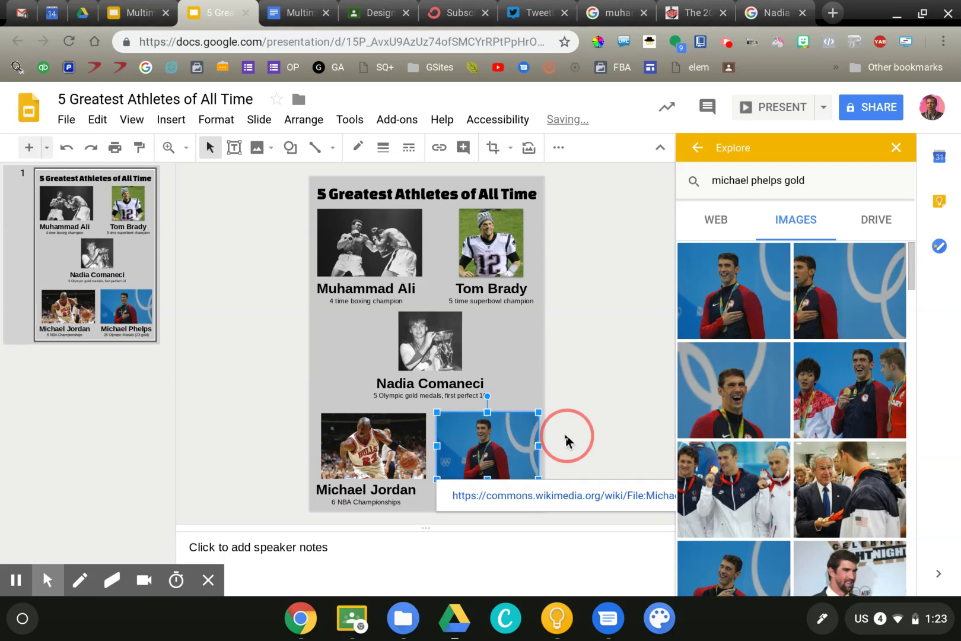
left_click(617, 426)
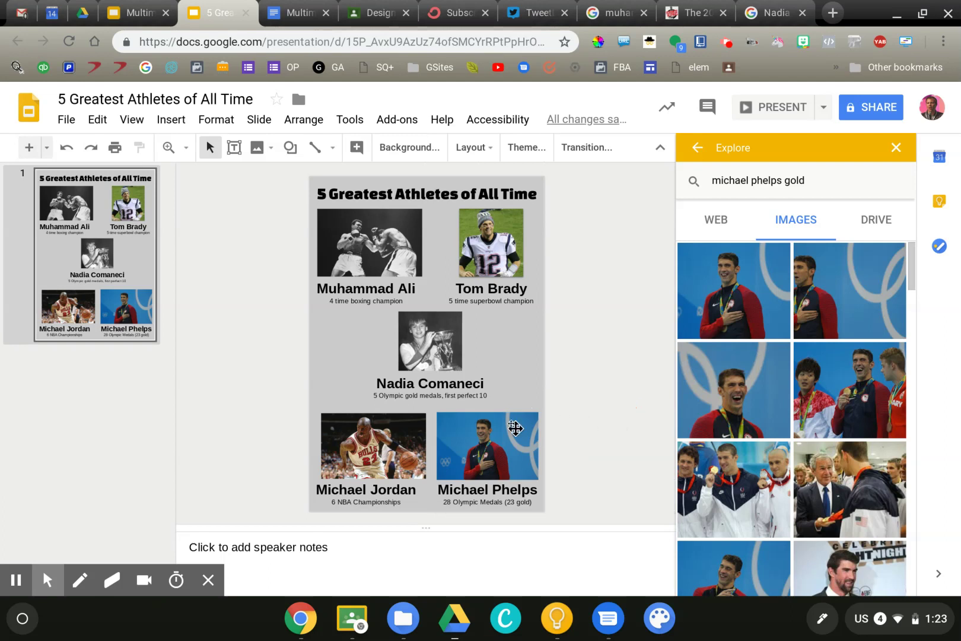
double_click(498, 433)
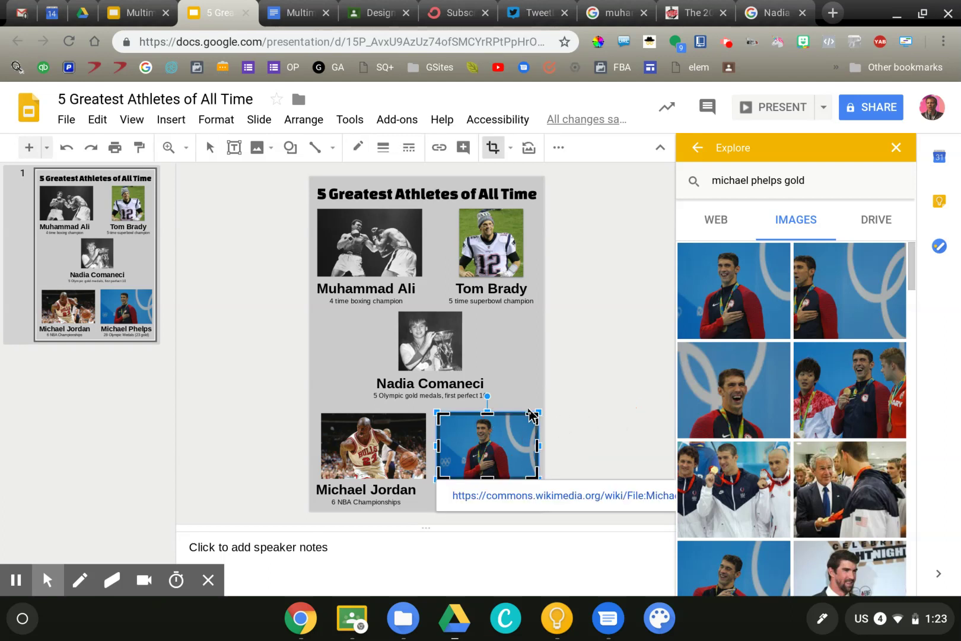
key("Escape")
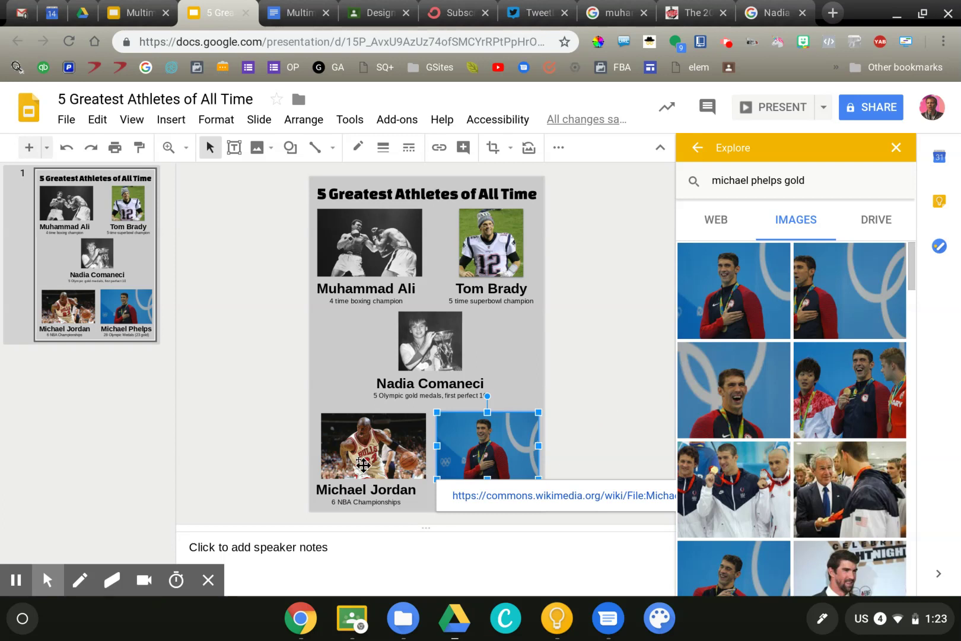
left_click(361, 445)
left_click(472, 439)
left_click(587, 432)
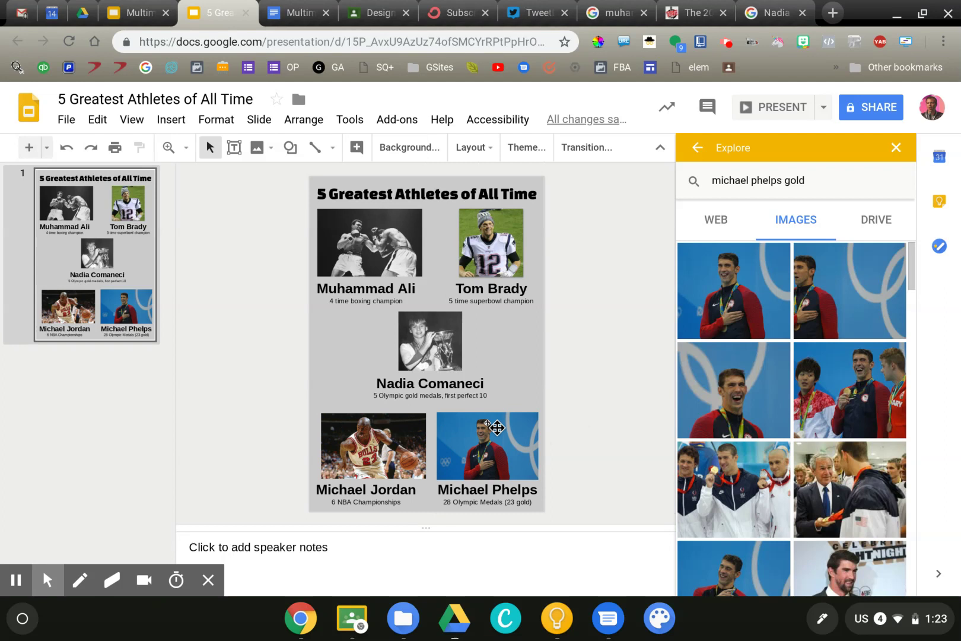
Step: Select the Jordan and Phelps photos and browse the Format menu without changes
left_click_drag(264, 446, 487, 466)
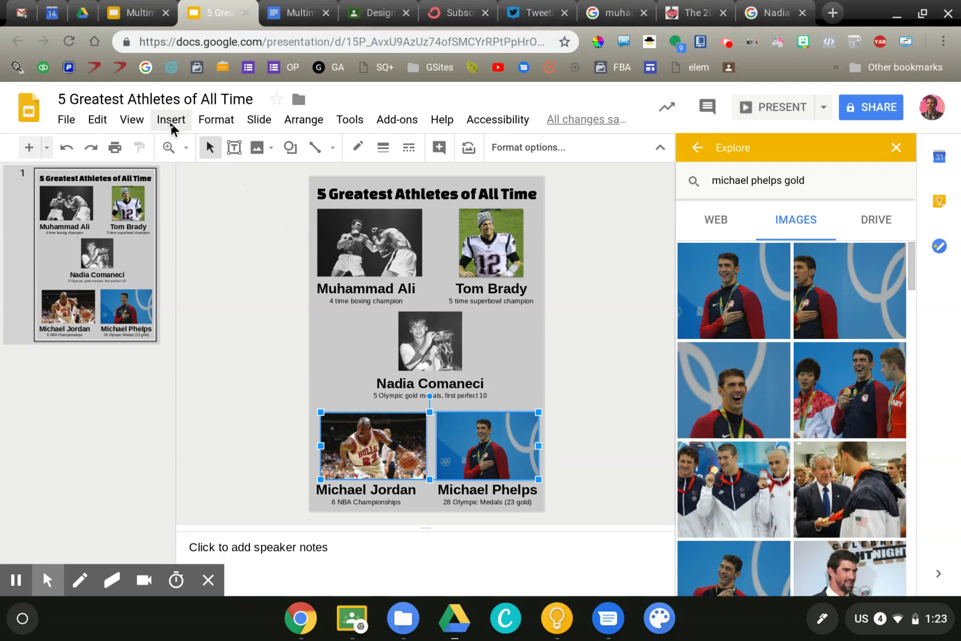
left_click(202, 123)
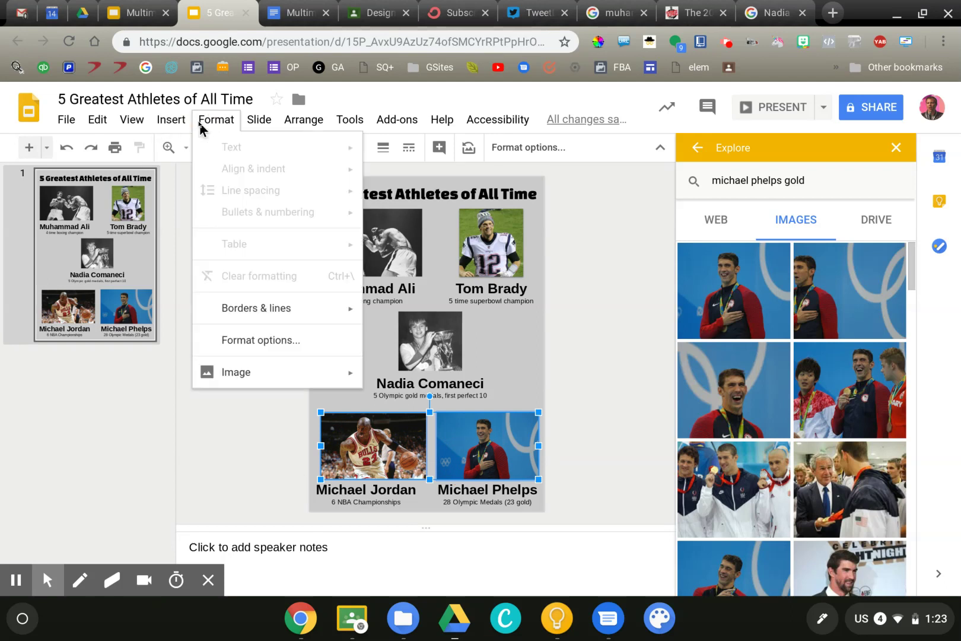
mouse_move(182, 126)
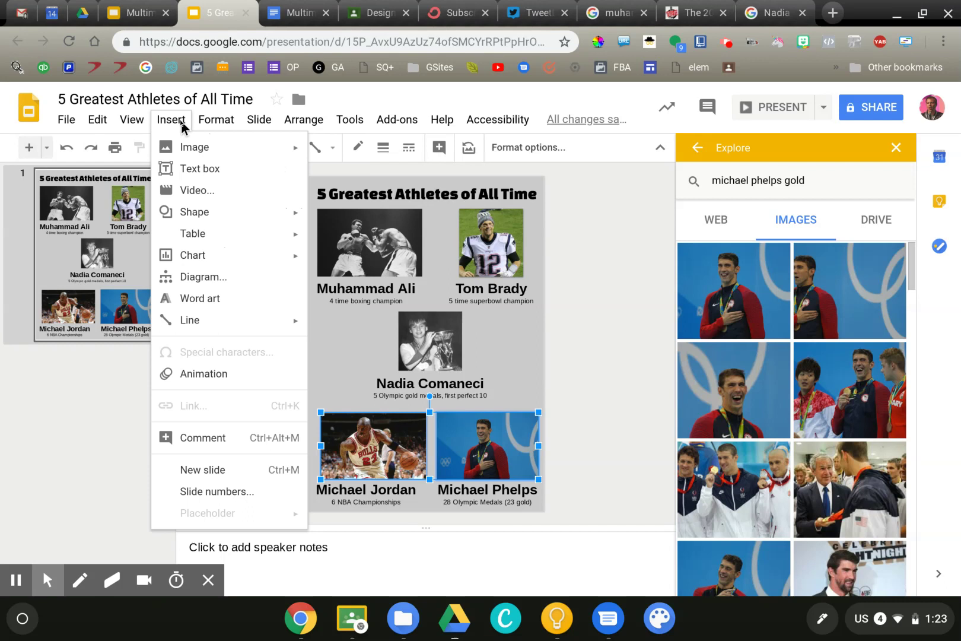
mouse_move(230, 125)
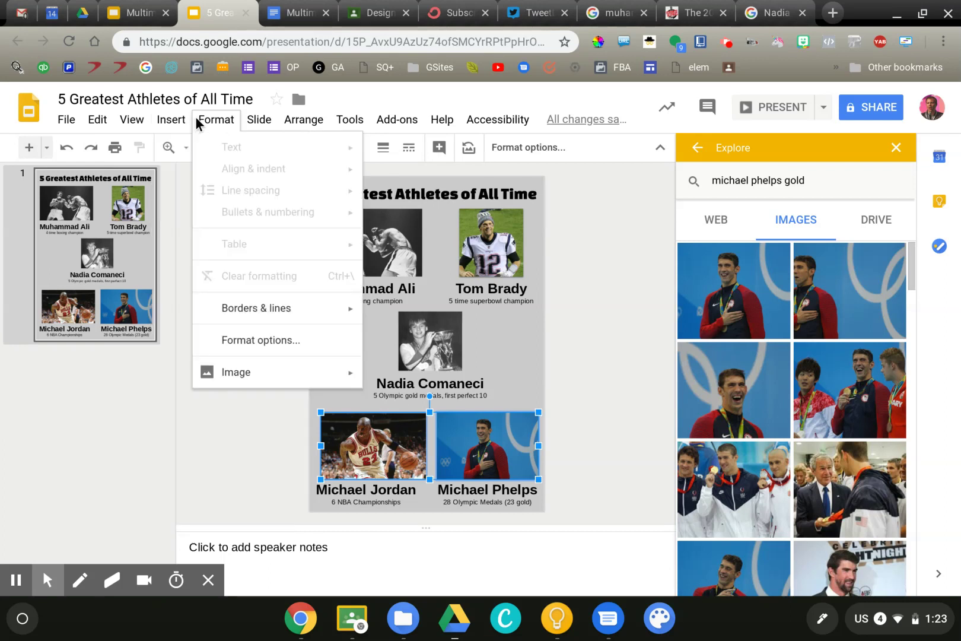
left_click(195, 116)
Step: Middle-align the Michael Jordan and Michael Phelps photos via Arrange > Align
left_click(250, 395)
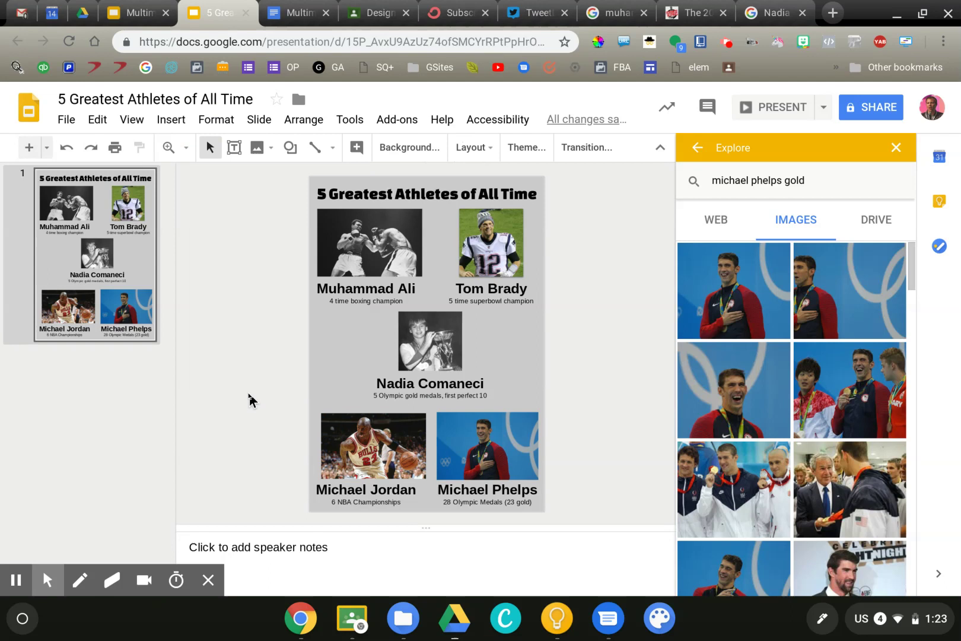
left_click(391, 464)
left_click(473, 431, "shift")
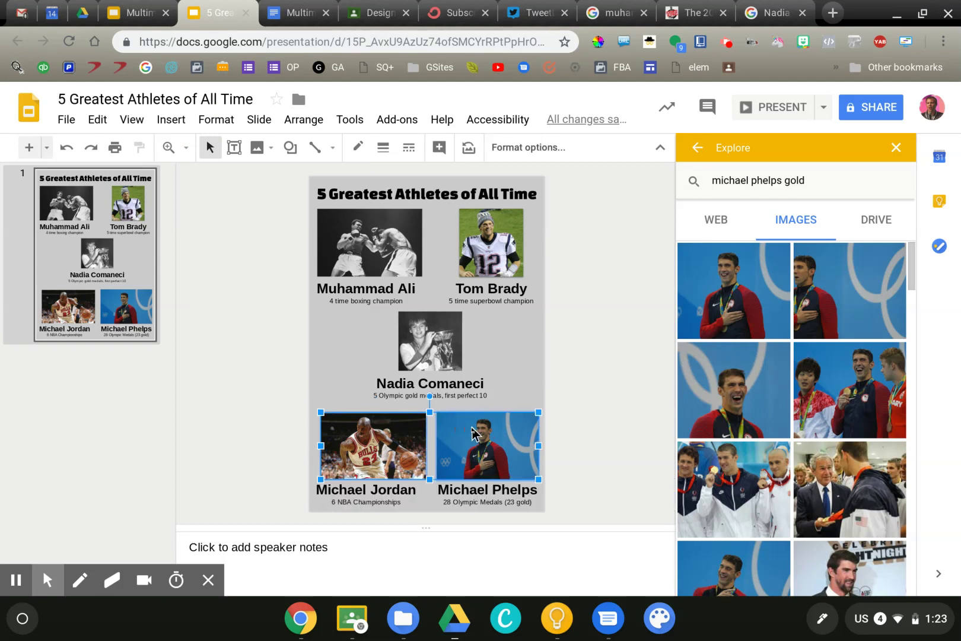
left_click(252, 121)
mouse_move(317, 125)
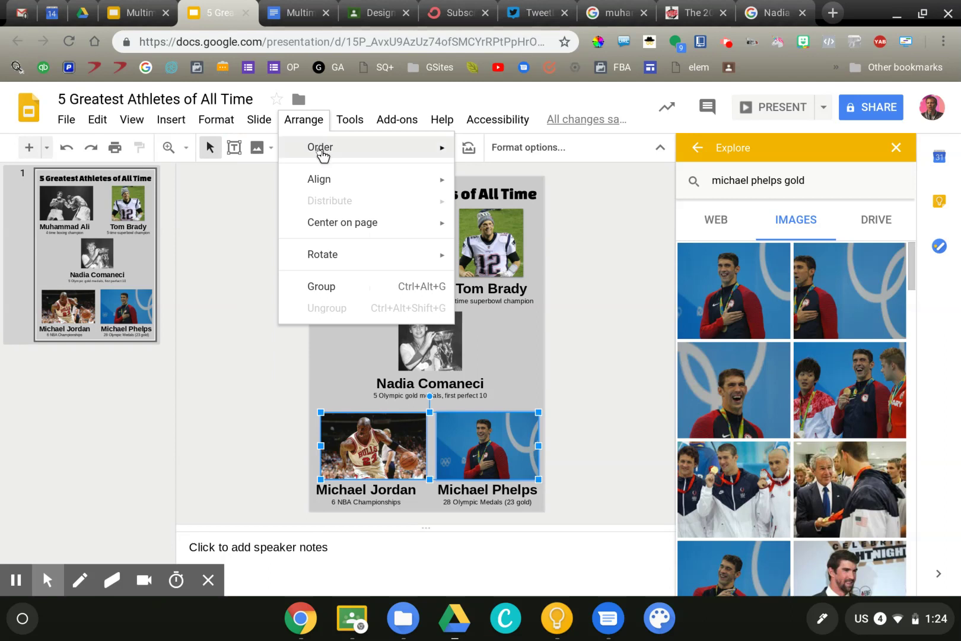
mouse_move(320, 178)
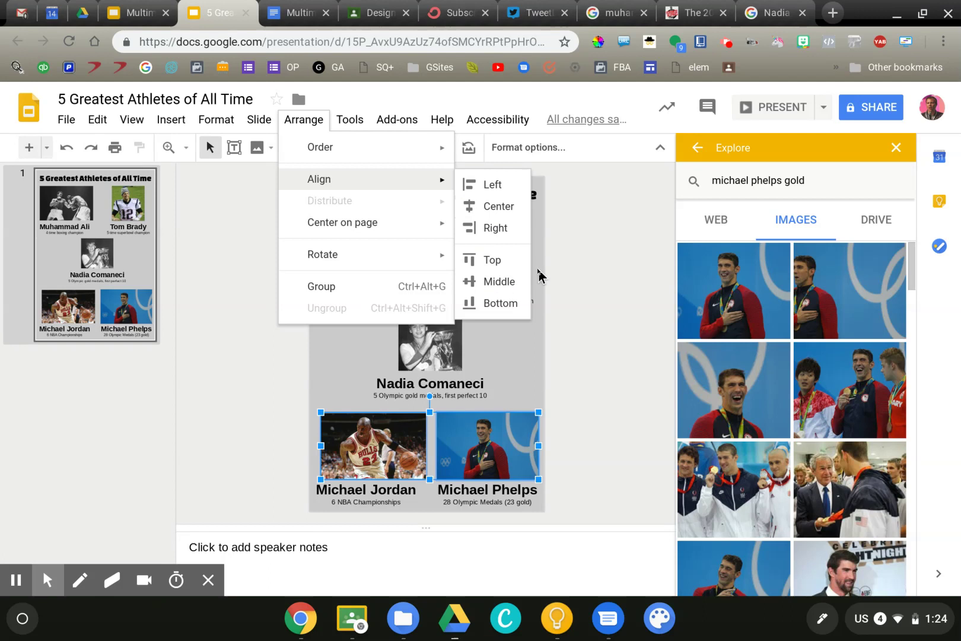
left_click(488, 282)
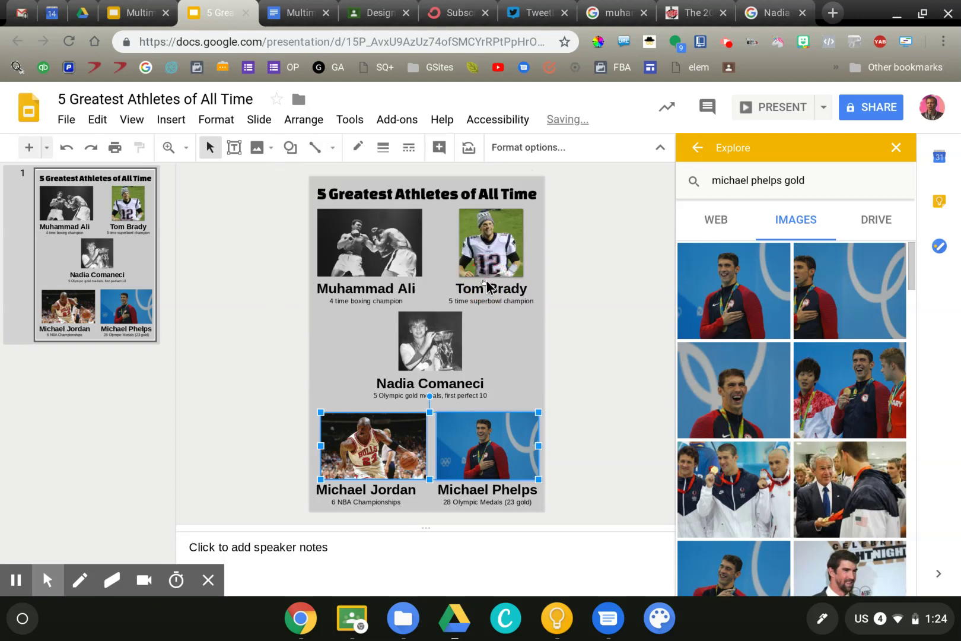
Step: Middle-align the Muhammad Ali and Tom Brady photos, leaving the slide title out of the selection
left_click(540, 369)
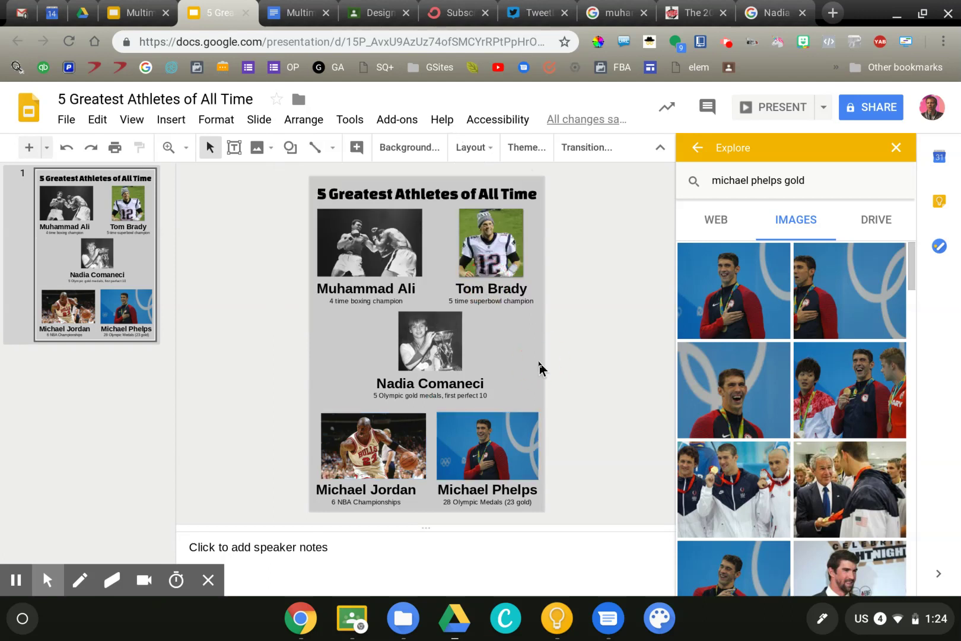
left_click_drag(560, 229, 314, 240)
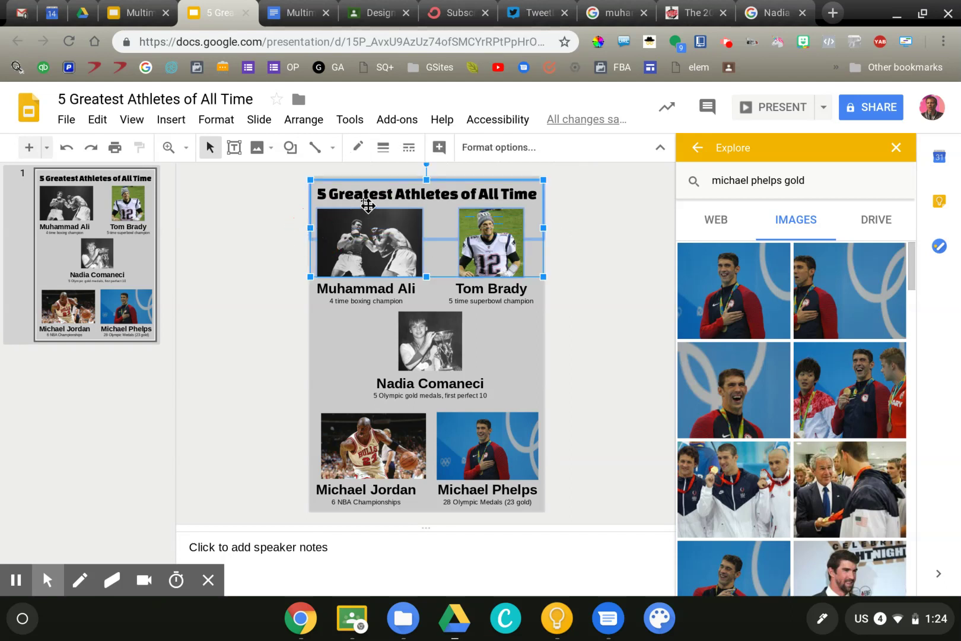
left_click(428, 200, "shift")
left_click(300, 120)
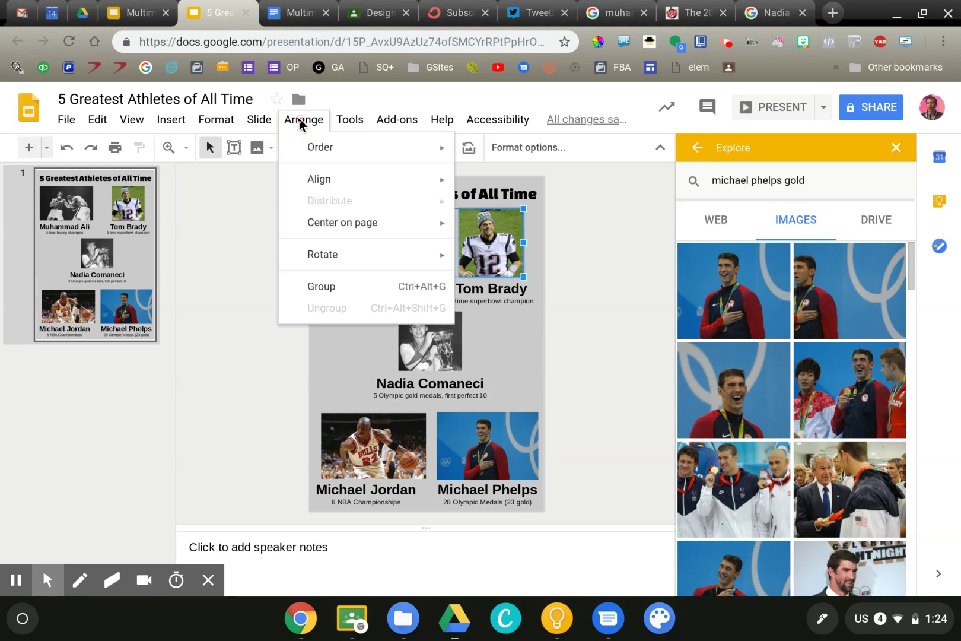
mouse_move(322, 178)
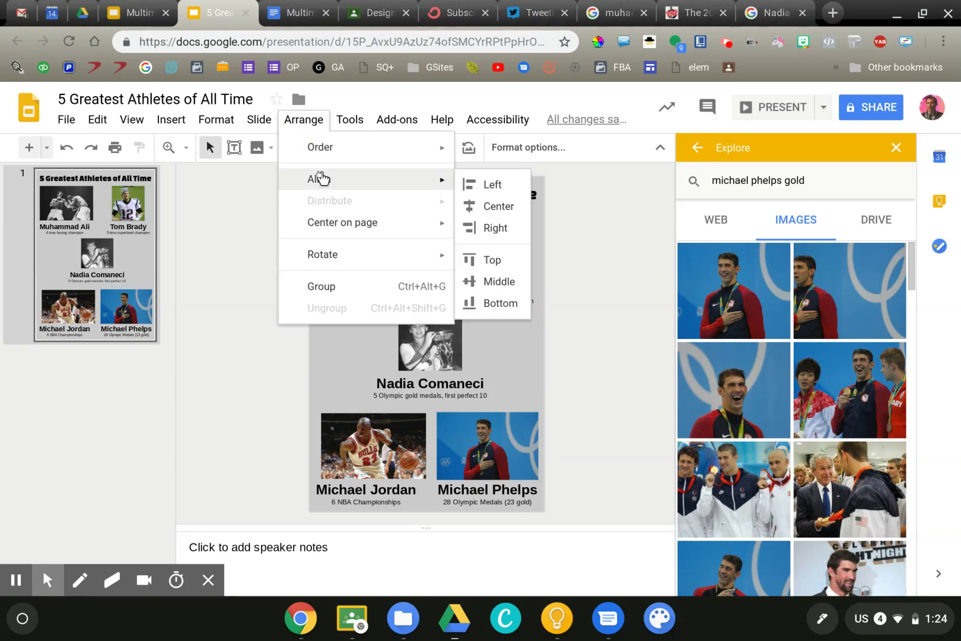
left_click(490, 280)
left_click(598, 271)
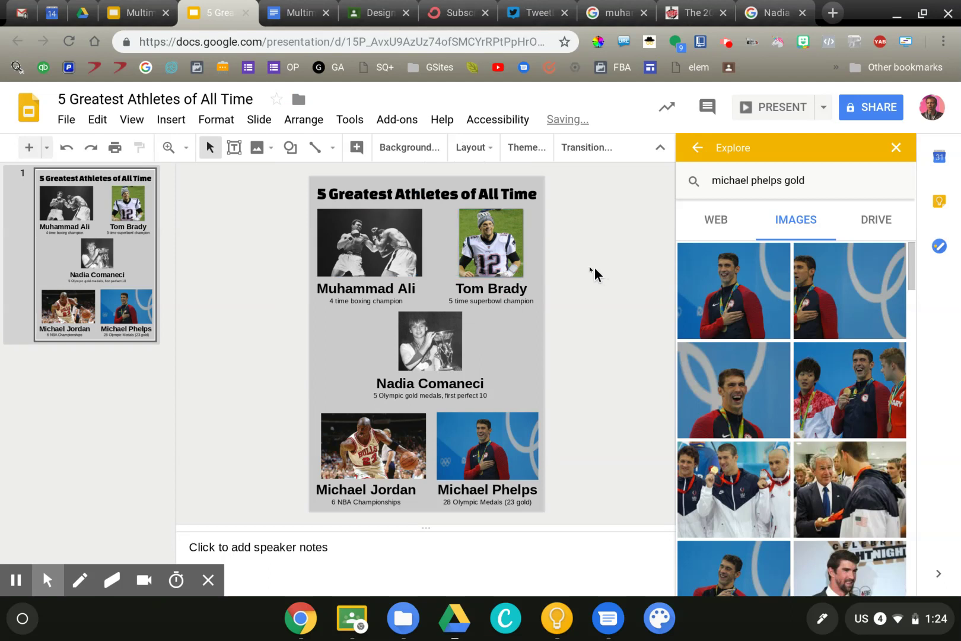
Step: Try moving the Phelps photo beside Nadia Comaneci's photo, then undo the move
left_click(484, 451)
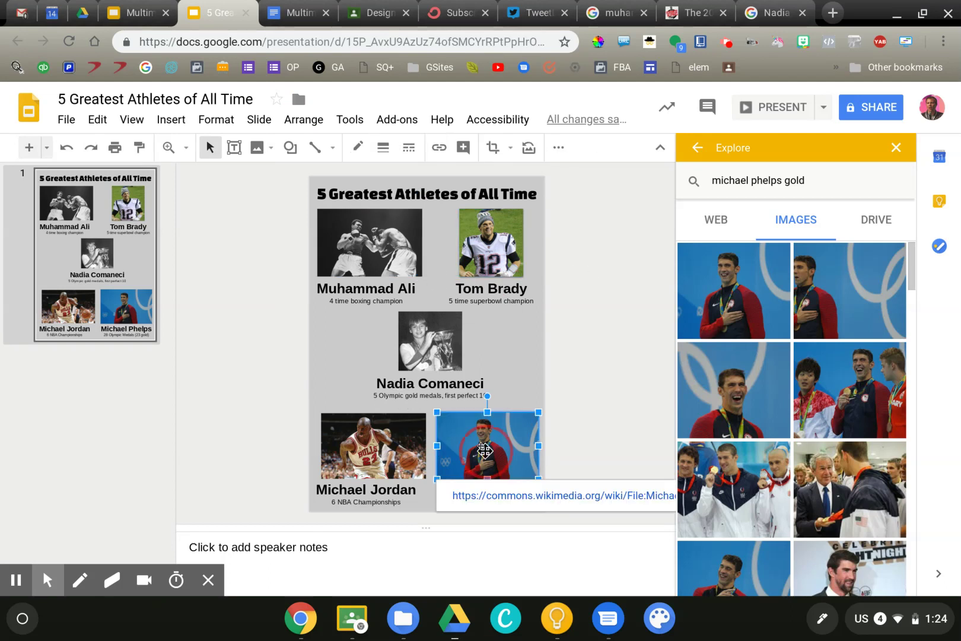
left_click_drag(485, 451, 520, 345)
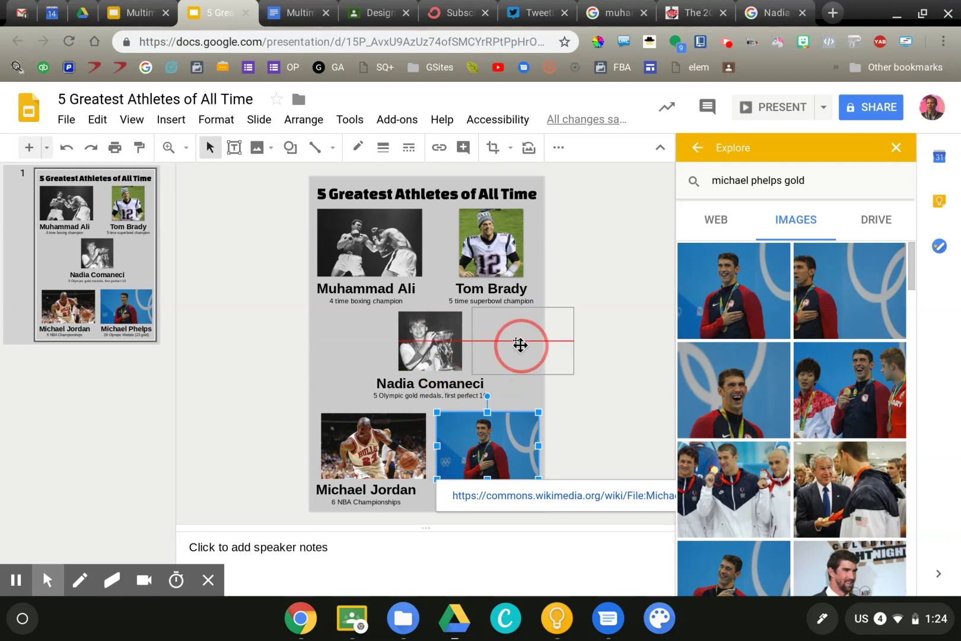
left_click_drag(521, 344, 489, 343)
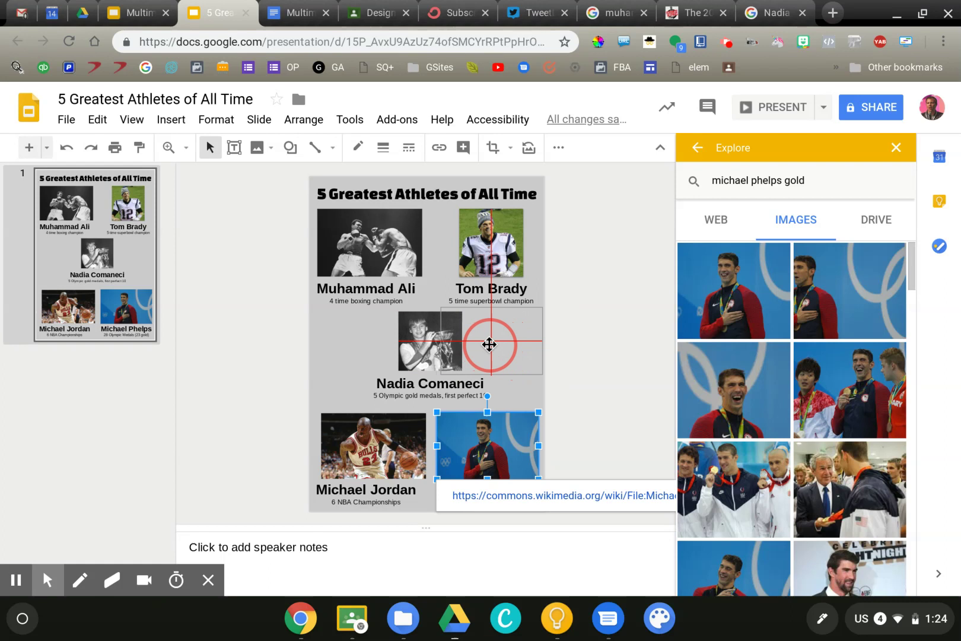
left_click_drag(489, 344, 490, 349)
key("ctrl+z")
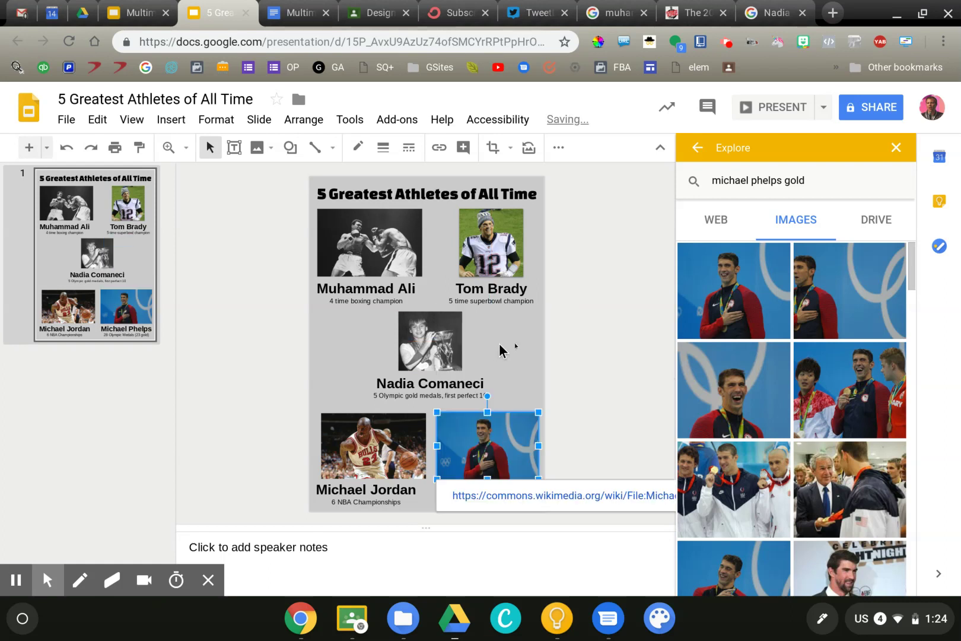
left_click(558, 350)
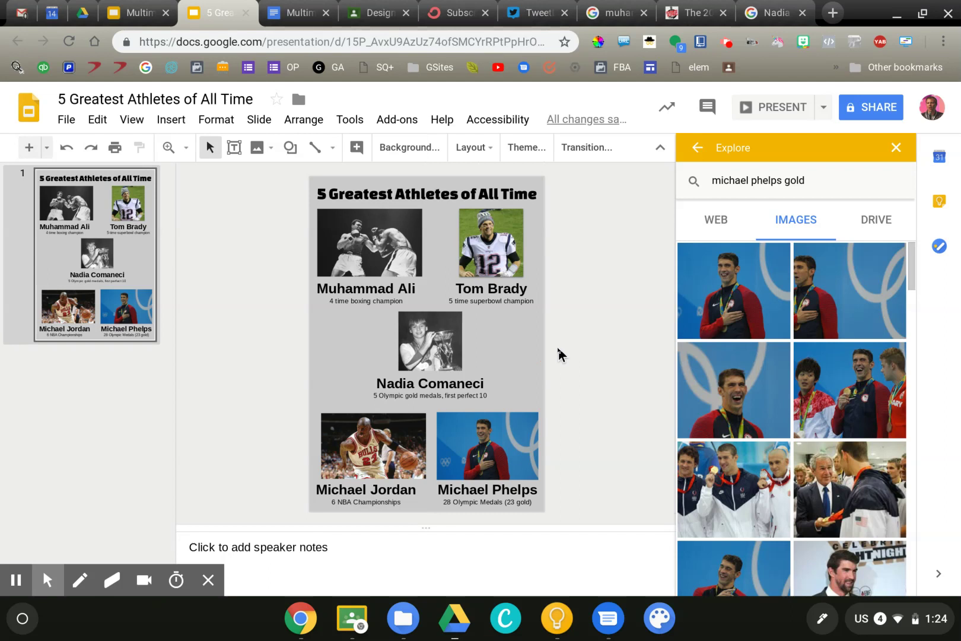
Step: Close the Explore results, select the Phelps photo, and try several Alt-key shortcuts on it
left_click(895, 151)
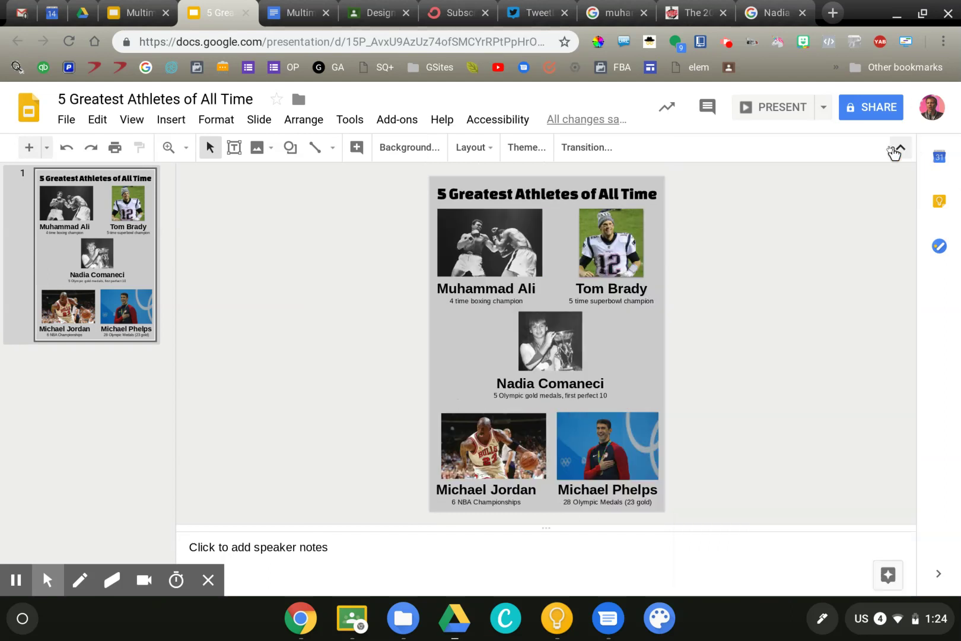
left_click(609, 451)
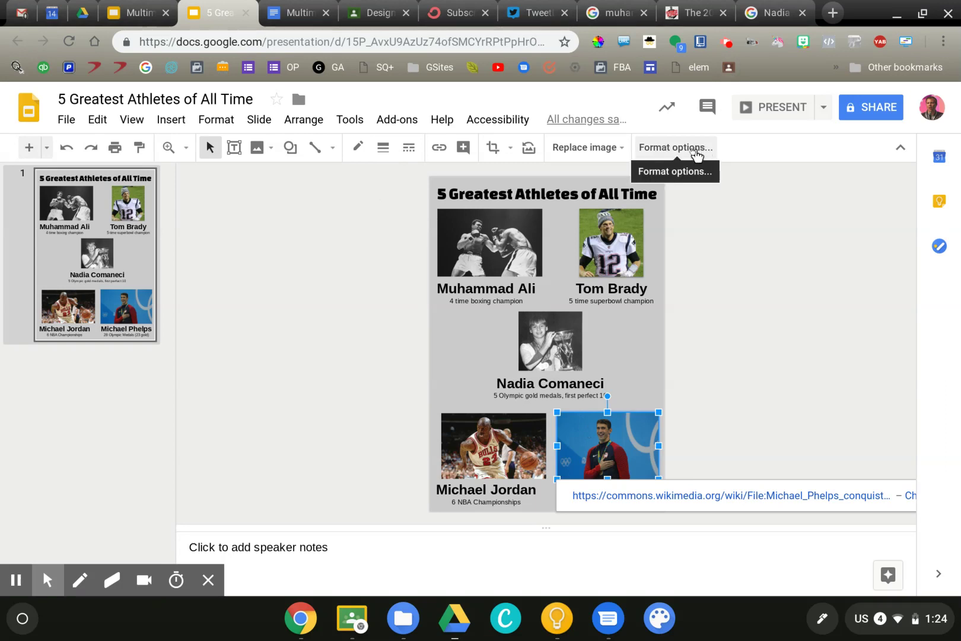
key("alt+p")
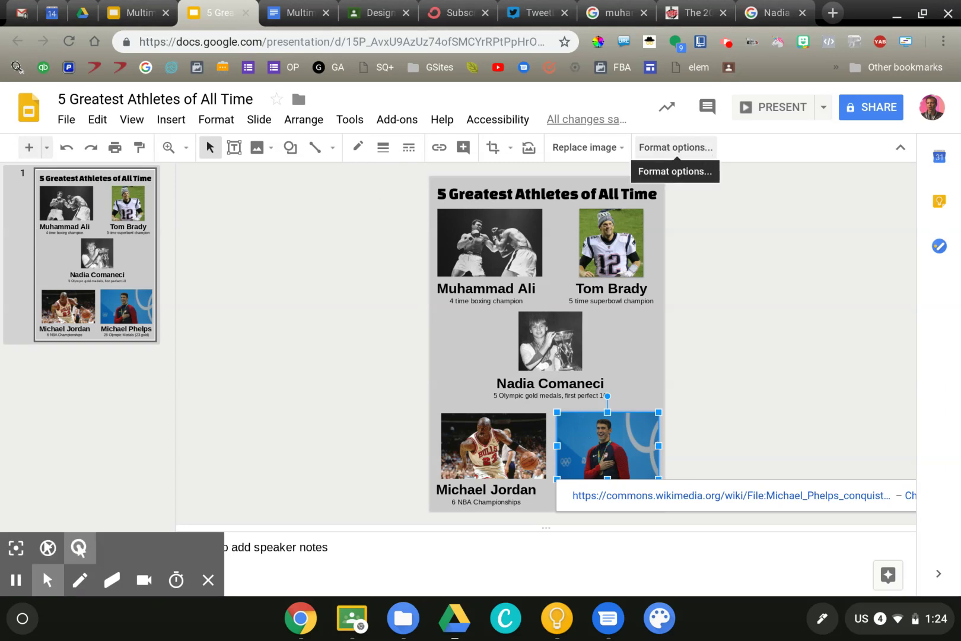
mouse_move(666, 375)
left_mouse_down()
mouse_move(695, 264)
mouse_move(688, 195)
mouse_move(661, 187)
left_mouse_up()
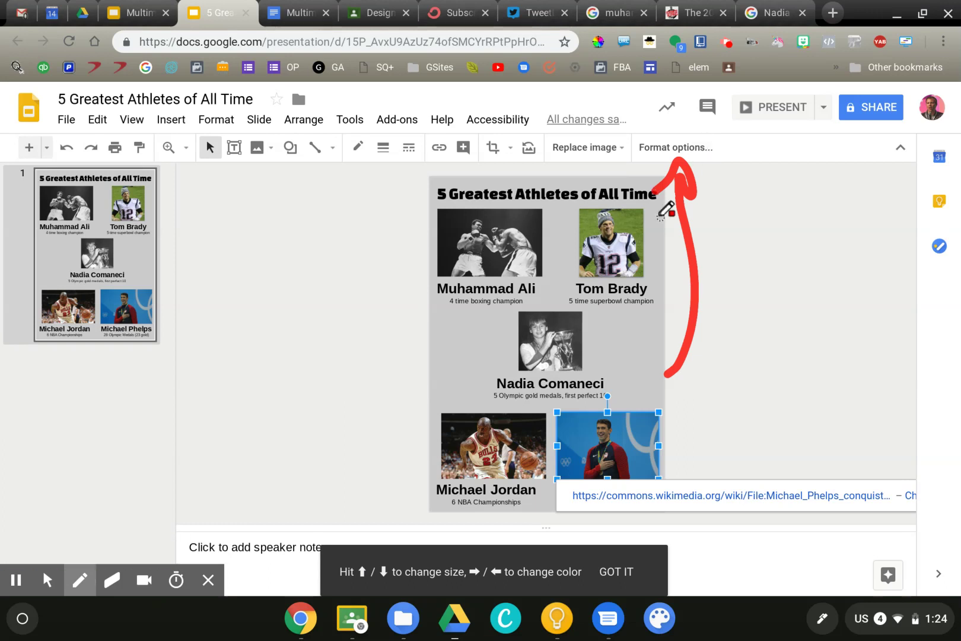
key("alt+p")
key("alt+e")
key("alt+z")
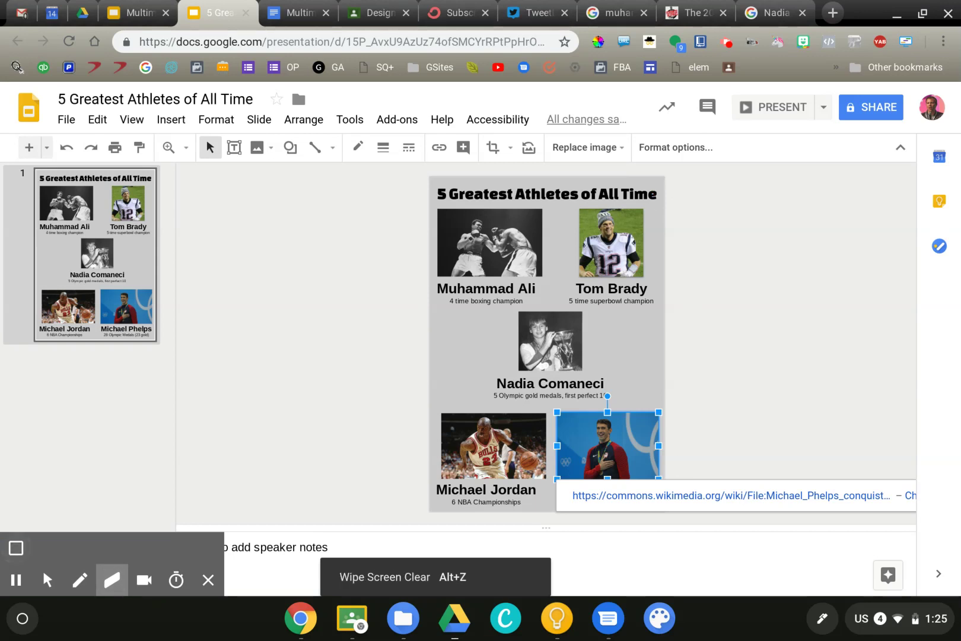
key("alt+m")
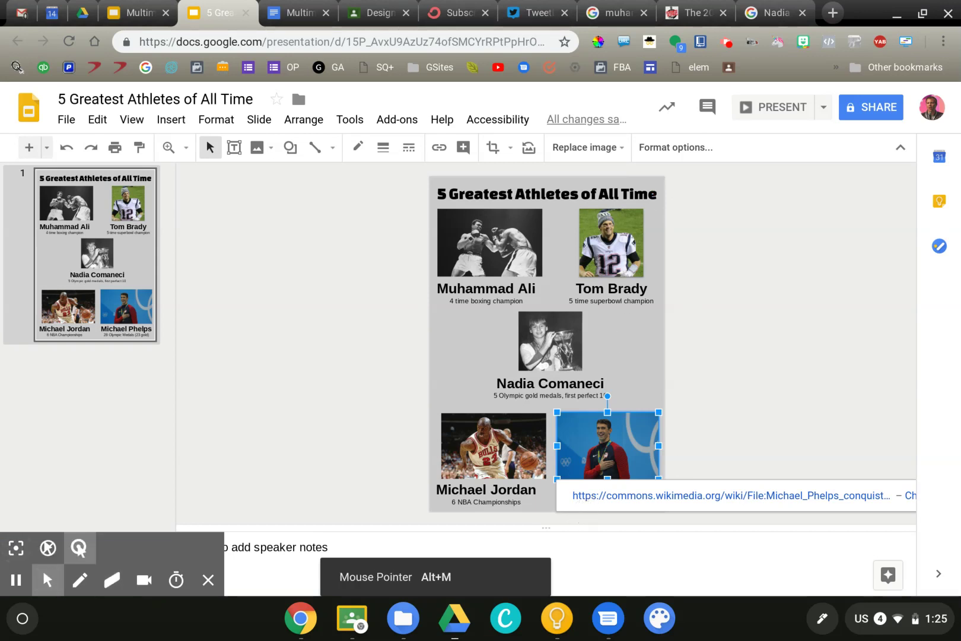
Step: Open Format options for the Phelps photo and briefly view its size and position settings
right_click(601, 447)
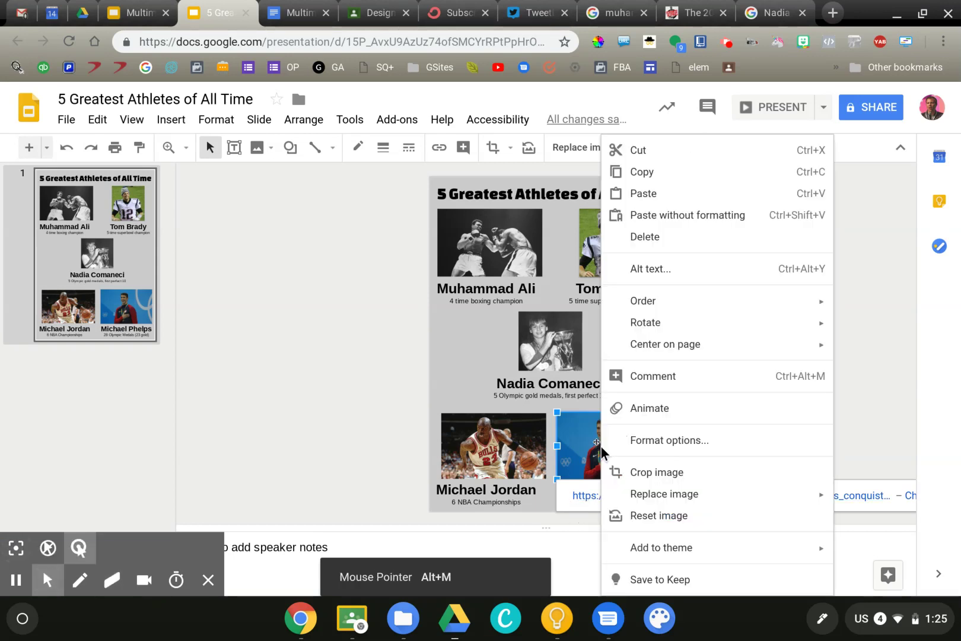
left_click(668, 449)
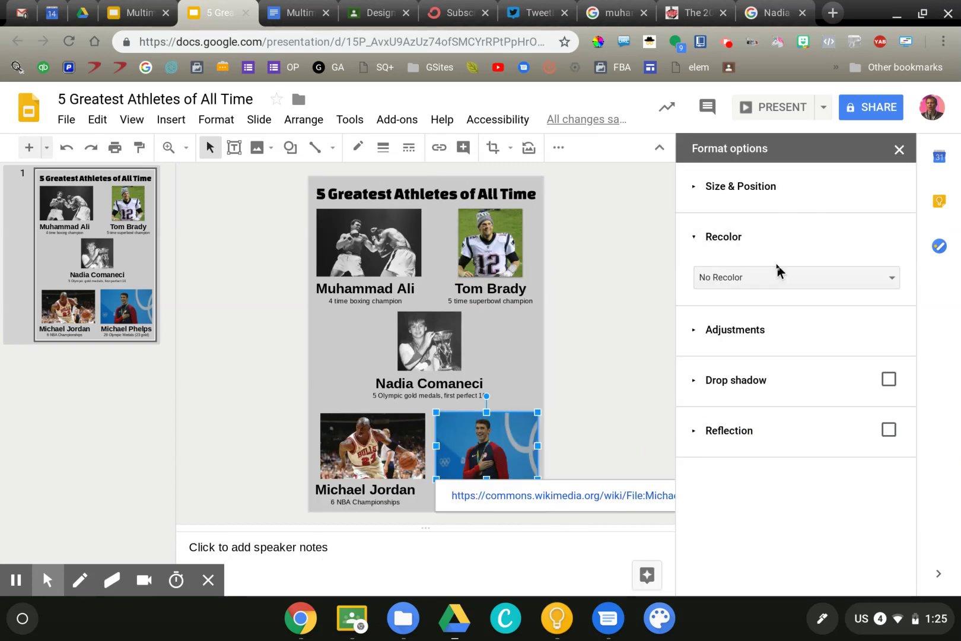
left_click(704, 182)
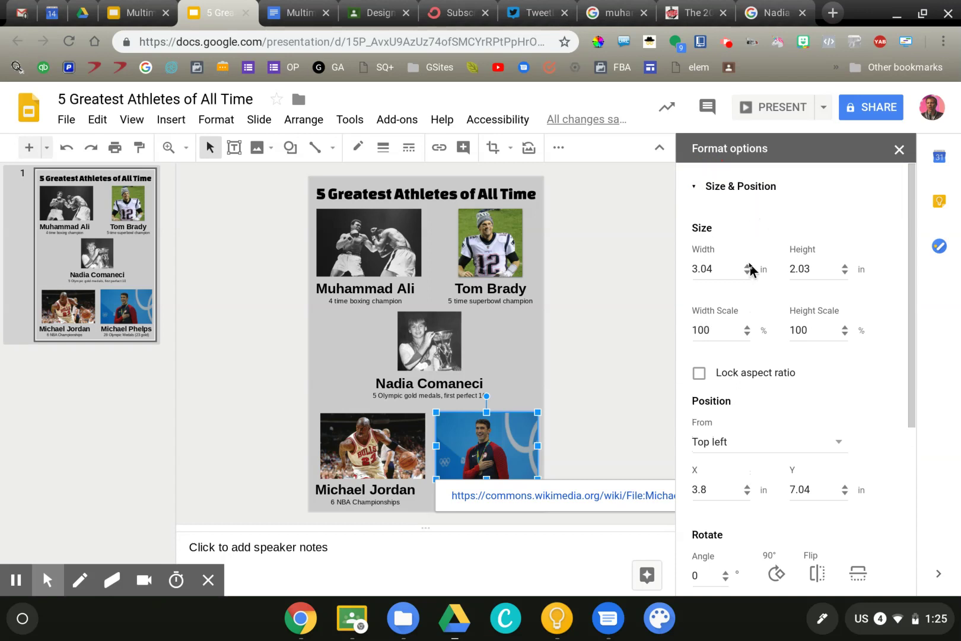
left_click(726, 185)
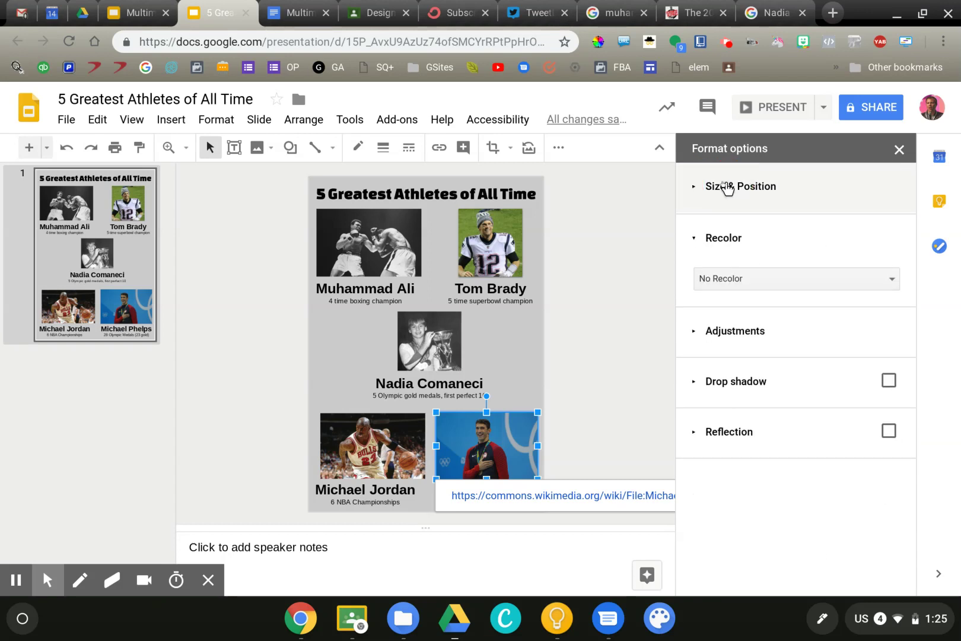
Step: Try the teal Dark 7 recolor, revert to no recolor, and expand Adjustments
left_click(727, 279)
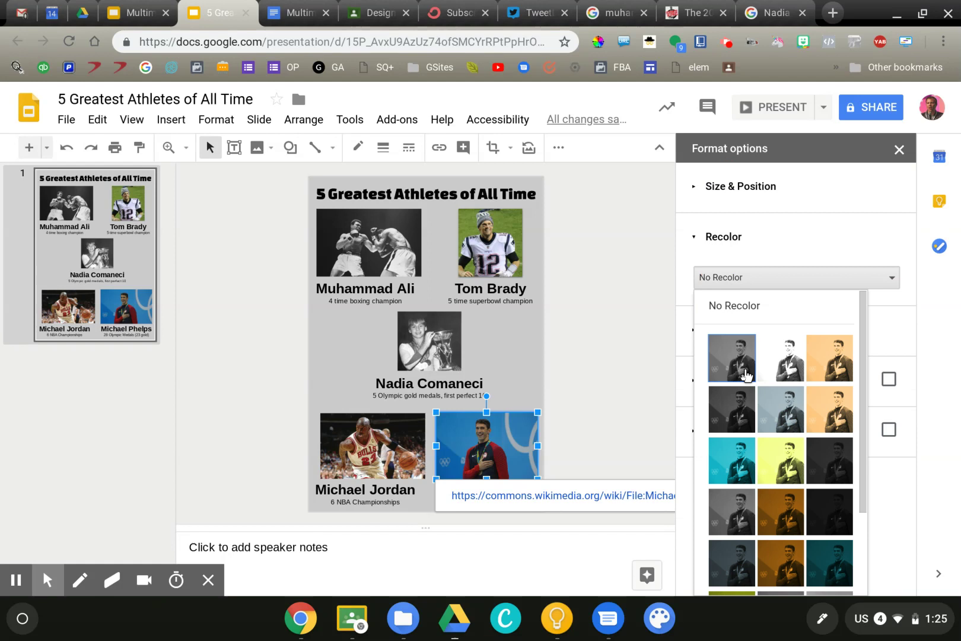
scroll(749, 403, "down", 1)
scroll(749, 403, "down", 2)
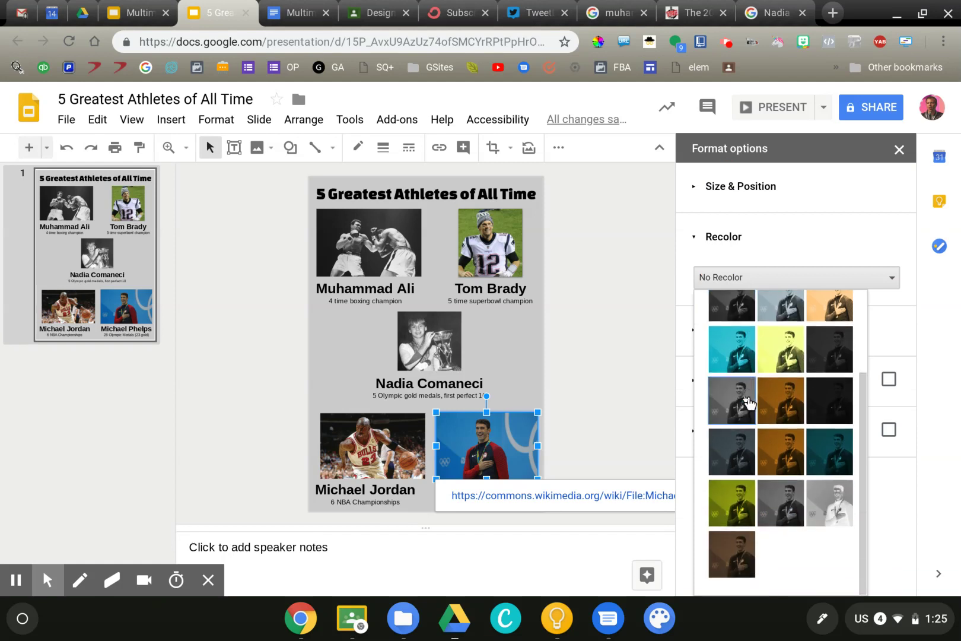
left_click(834, 459)
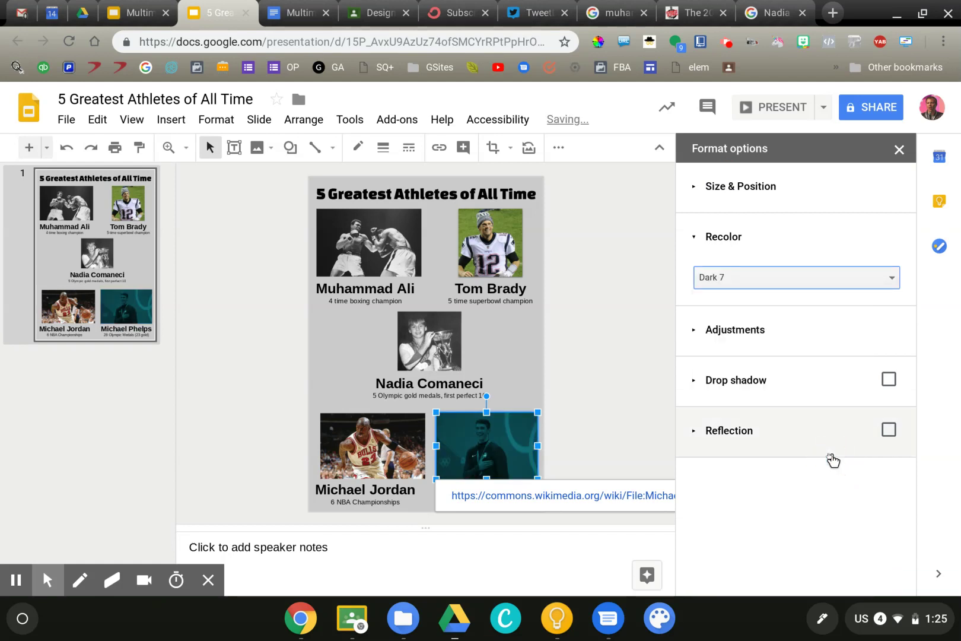
left_click(745, 277)
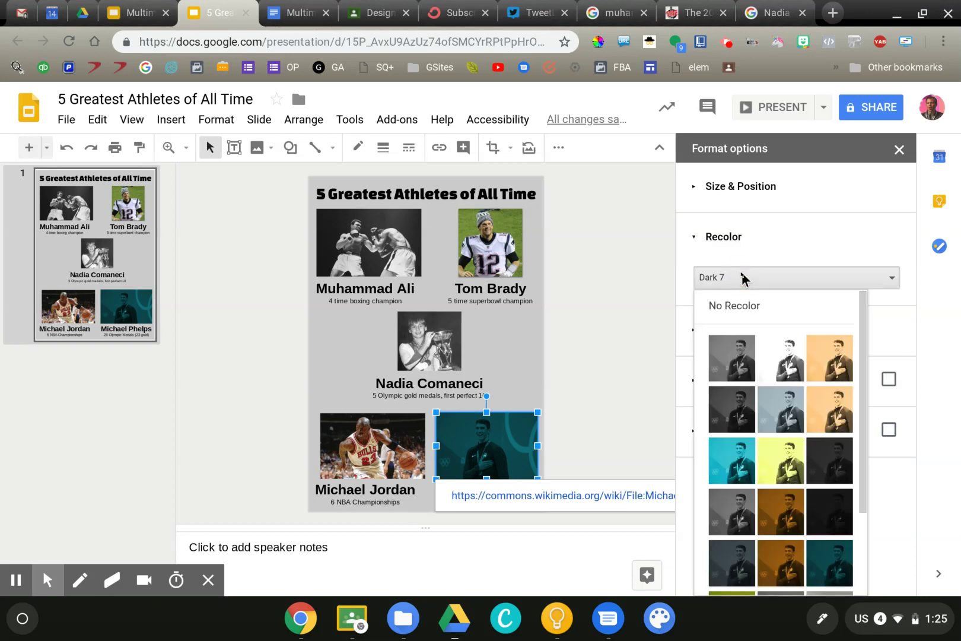
left_click(732, 310)
left_click(751, 329)
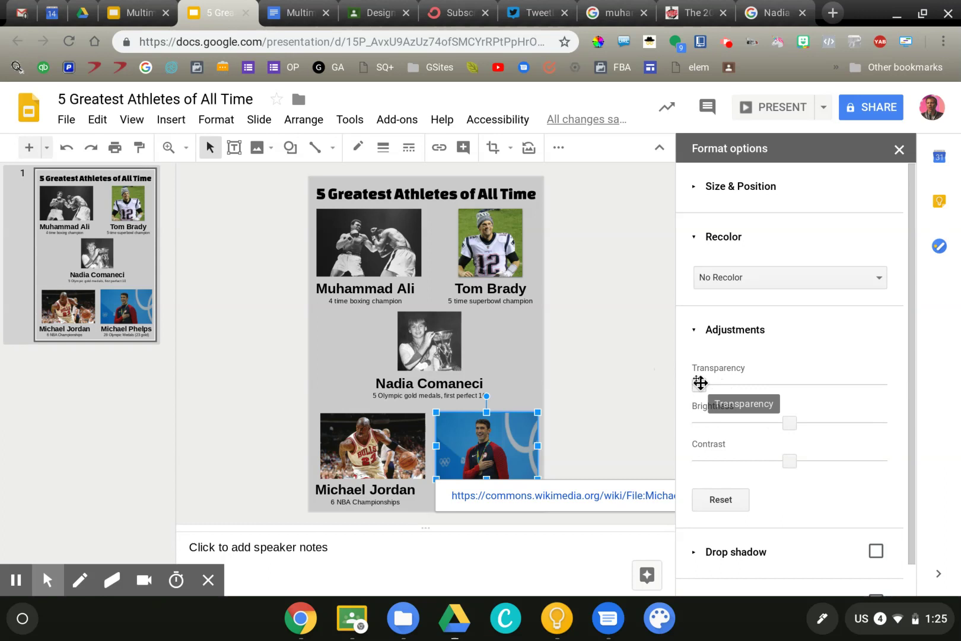
Step: Test the Phelps photo's transparency, then give it a drop shadow
left_click_drag(701, 385, 671, 393)
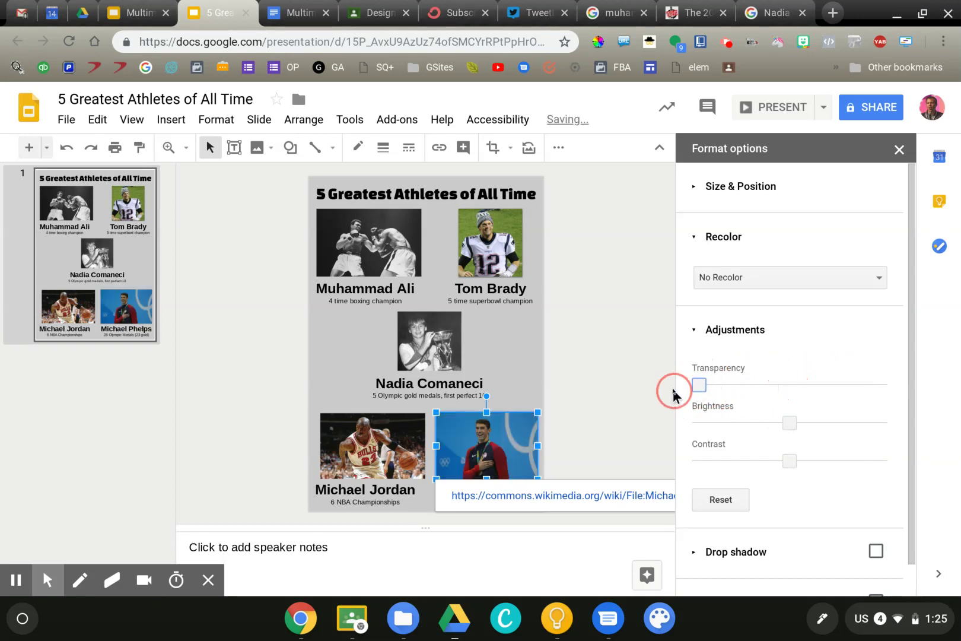
left_click(701, 344)
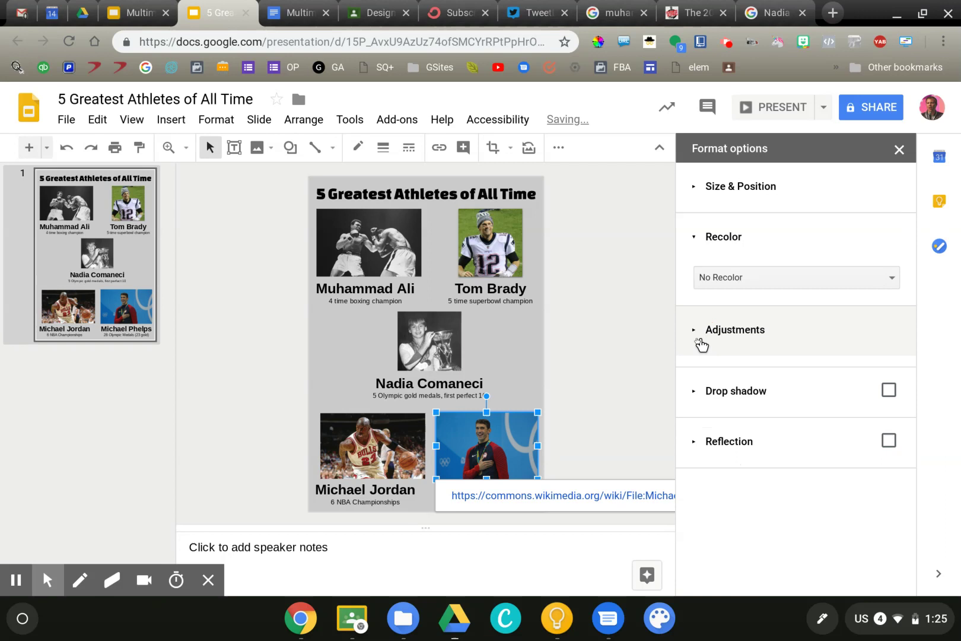
left_click(889, 381)
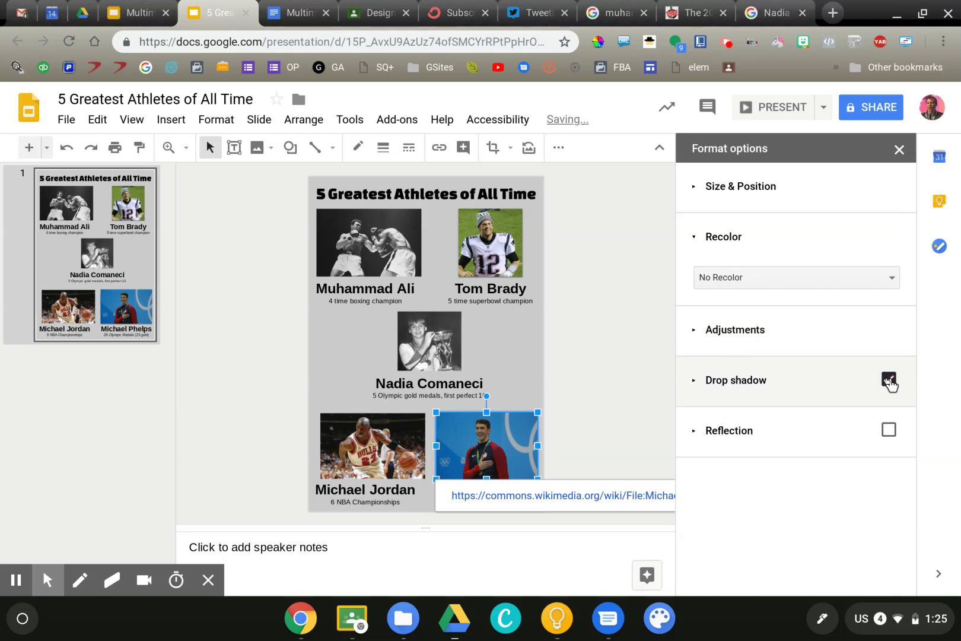
left_click(624, 389)
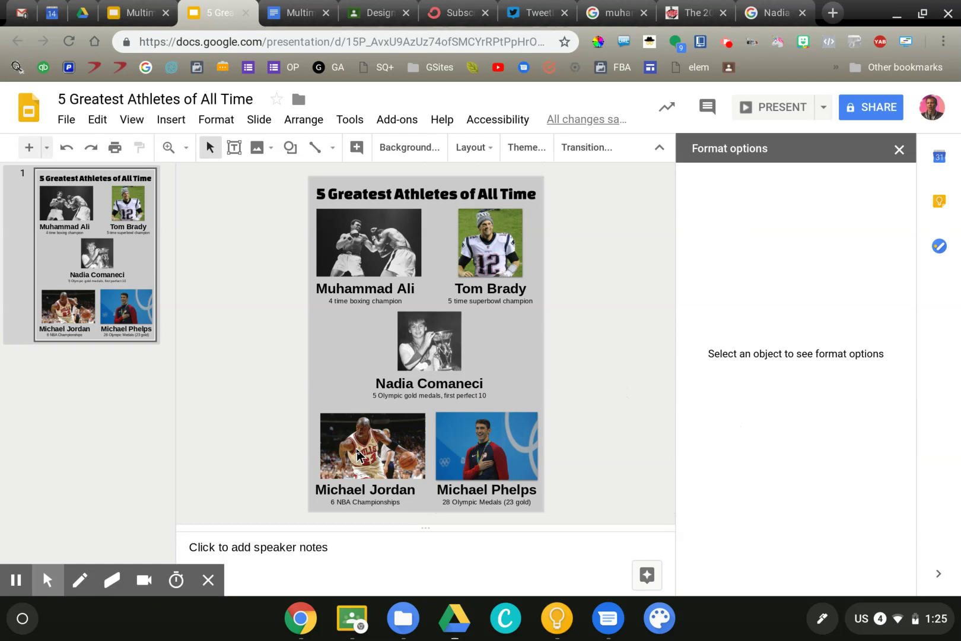
Step: Add drop shadows to the Jordan, Comaneci, Brady and Ali photos together
left_click(376, 436)
left_click(435, 356, "shift")
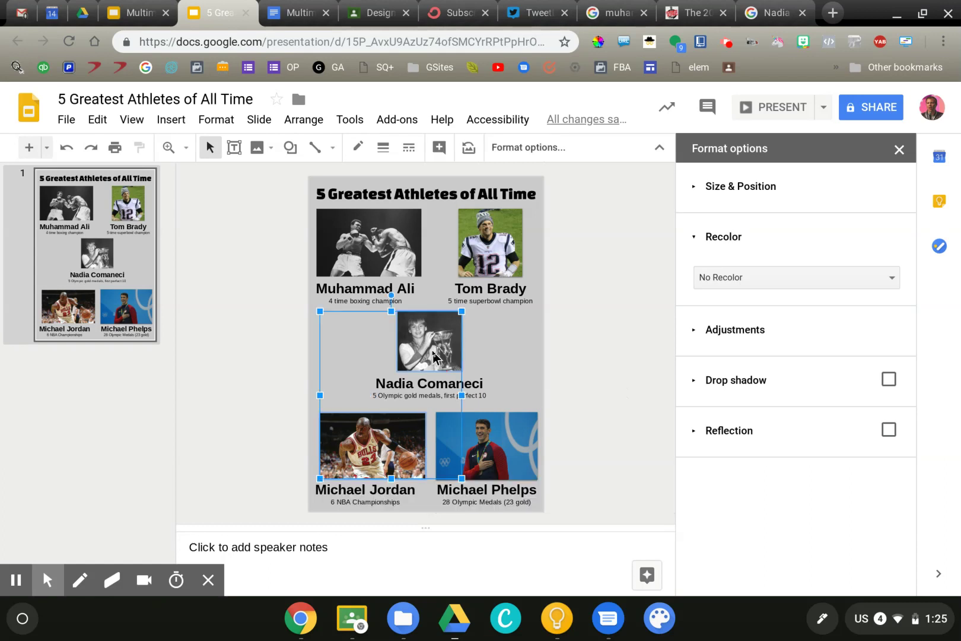
left_click(514, 254, "shift")
left_click(362, 254, "shift")
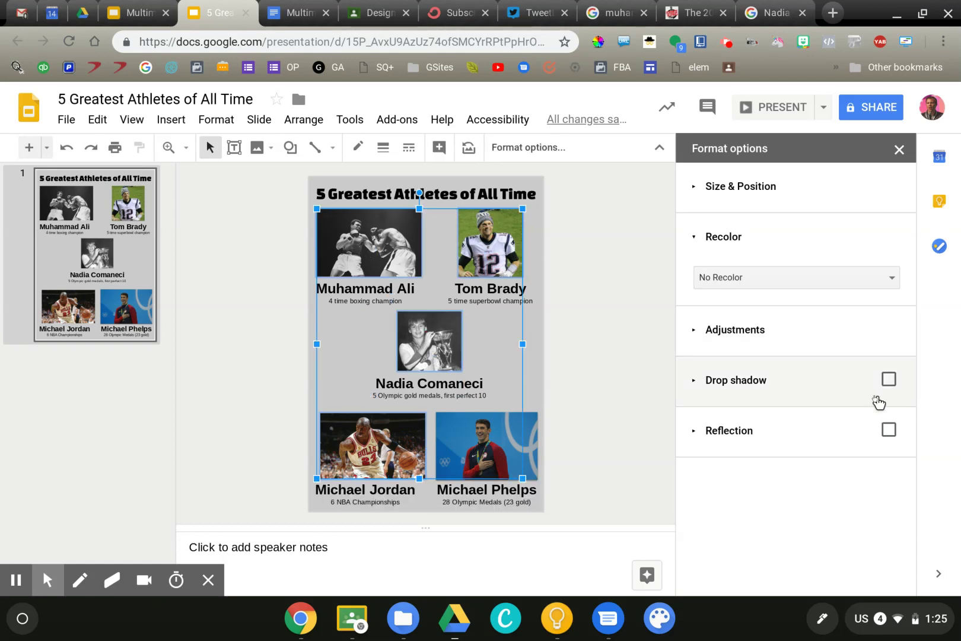
left_click(889, 380)
left_click(562, 287)
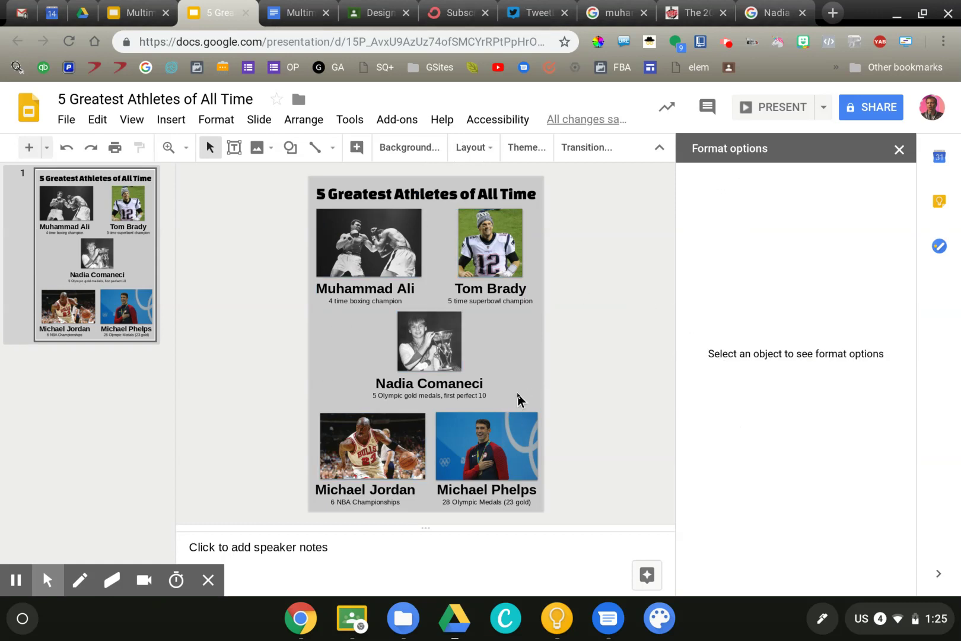
left_click(474, 454)
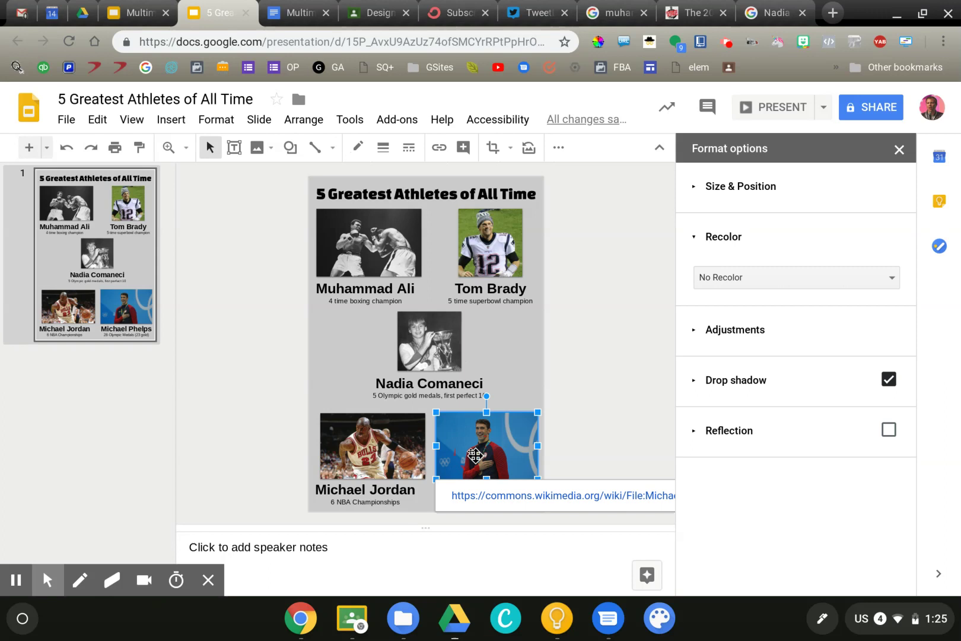
Step: Preview a reflection on the Phelps photo, remove it again, and close the Format options panel
left_click(888, 430)
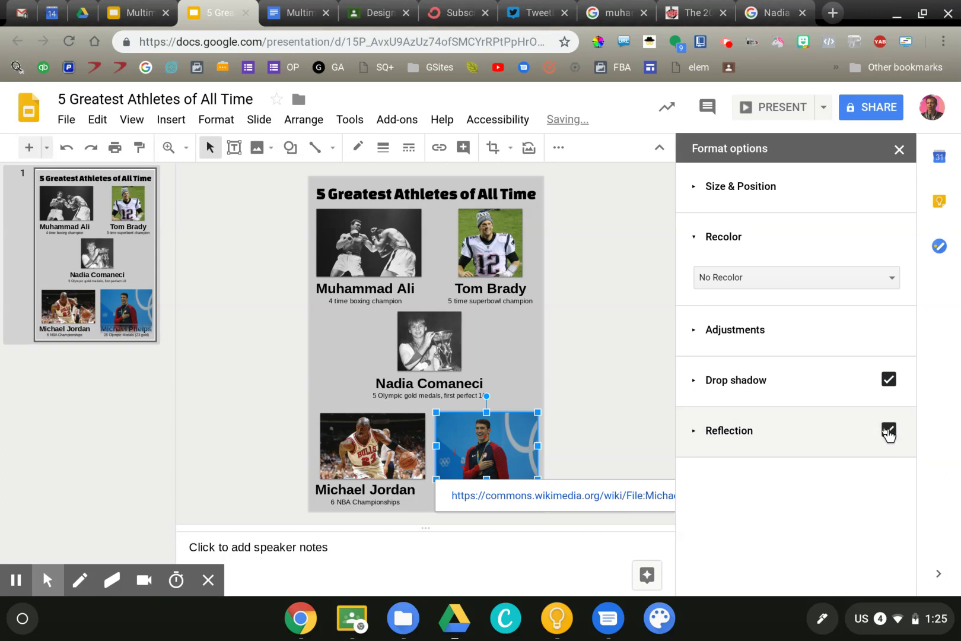
left_click(590, 376)
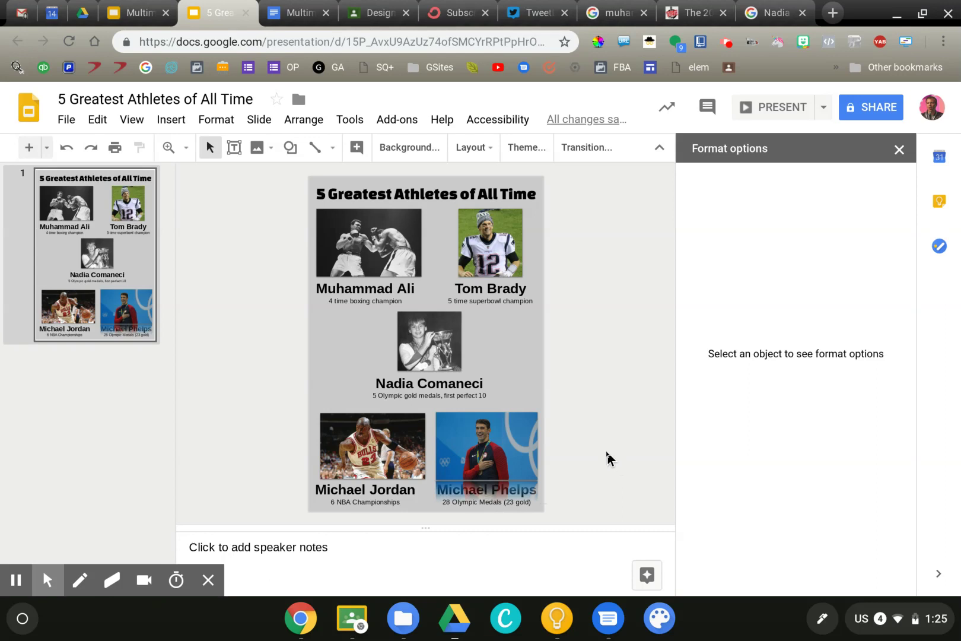
left_click(498, 437)
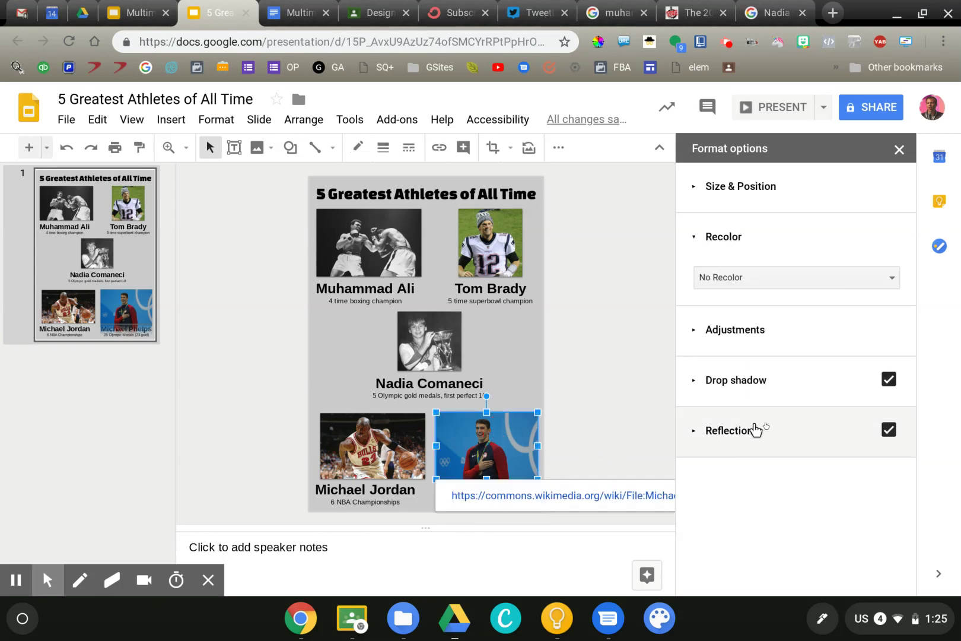
left_click(888, 429)
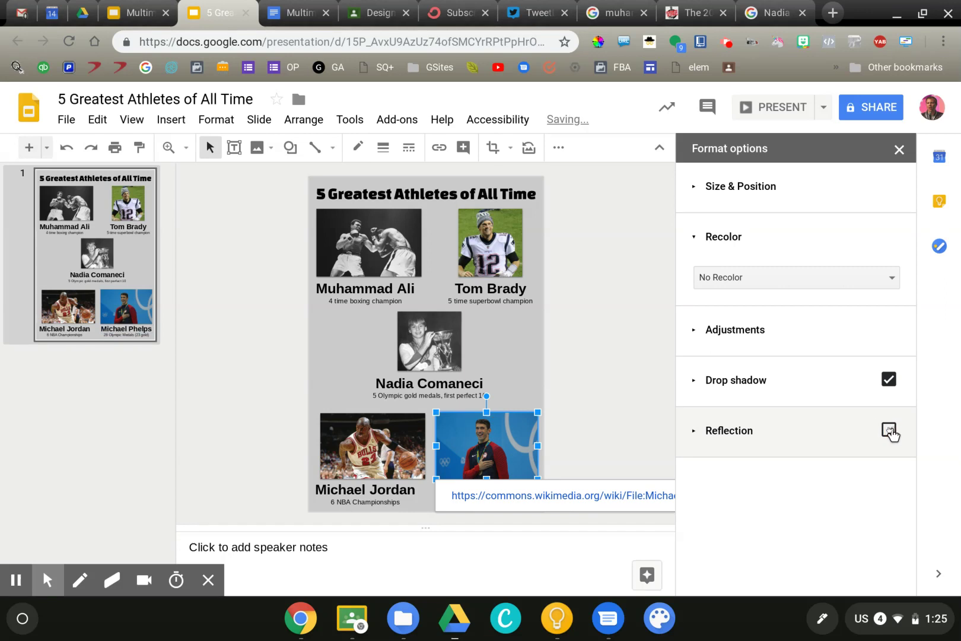
left_click(622, 390)
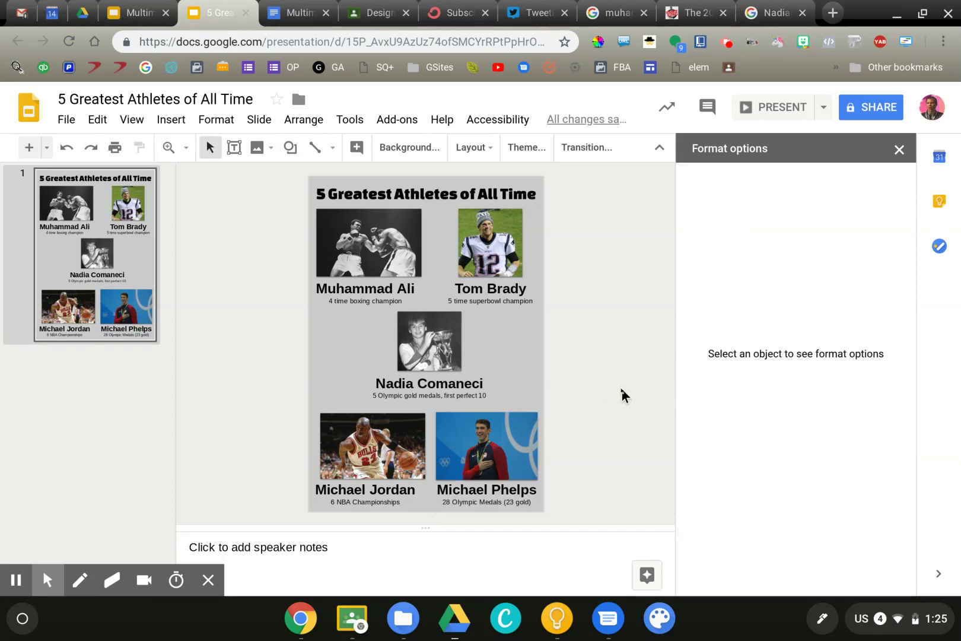
left_click(900, 150)
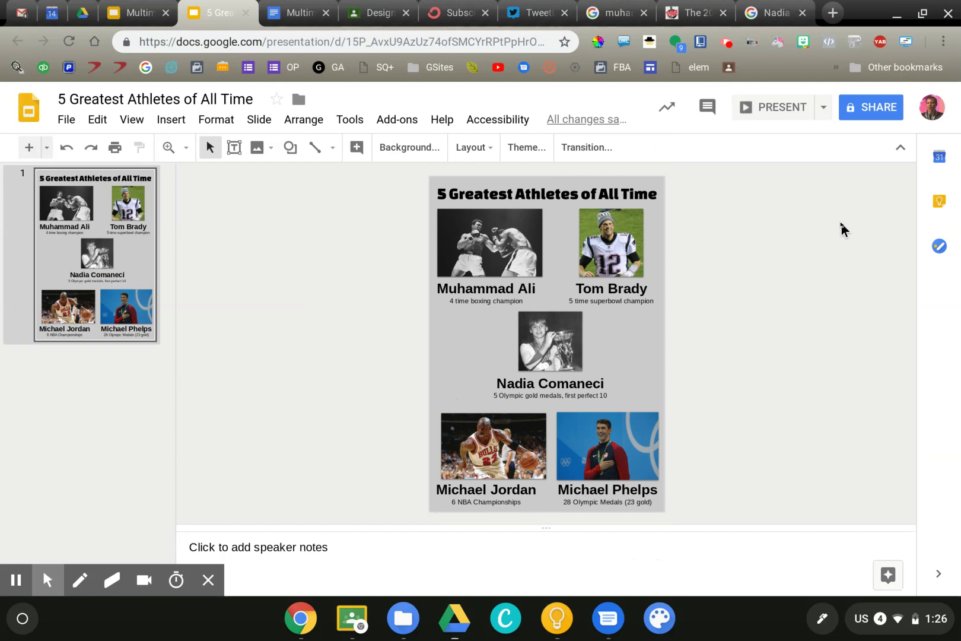